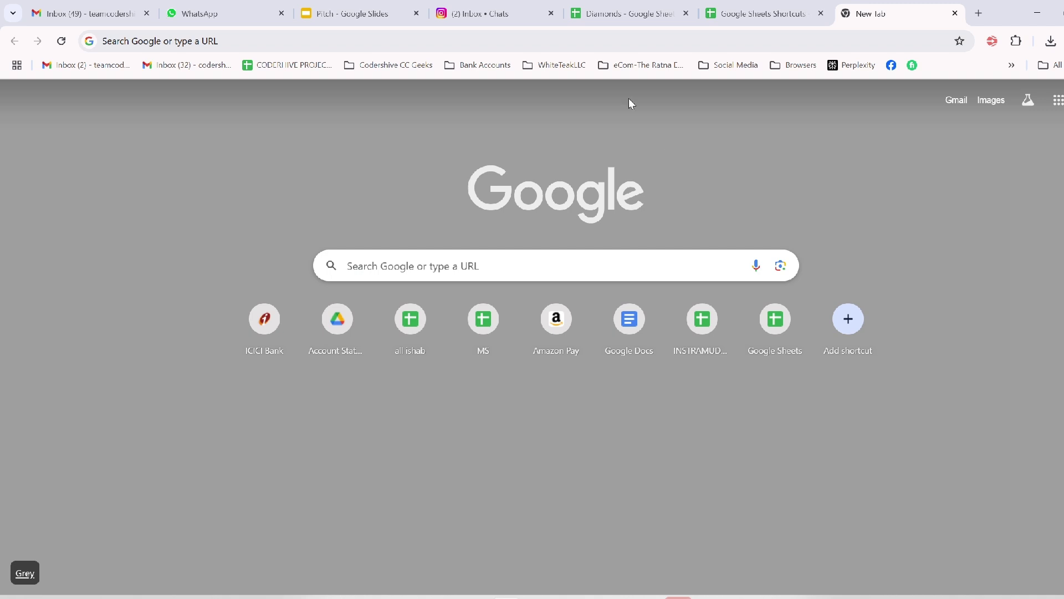
Step: Open the Google Sheets home page at sheets.google.com
left_click(542, 44)
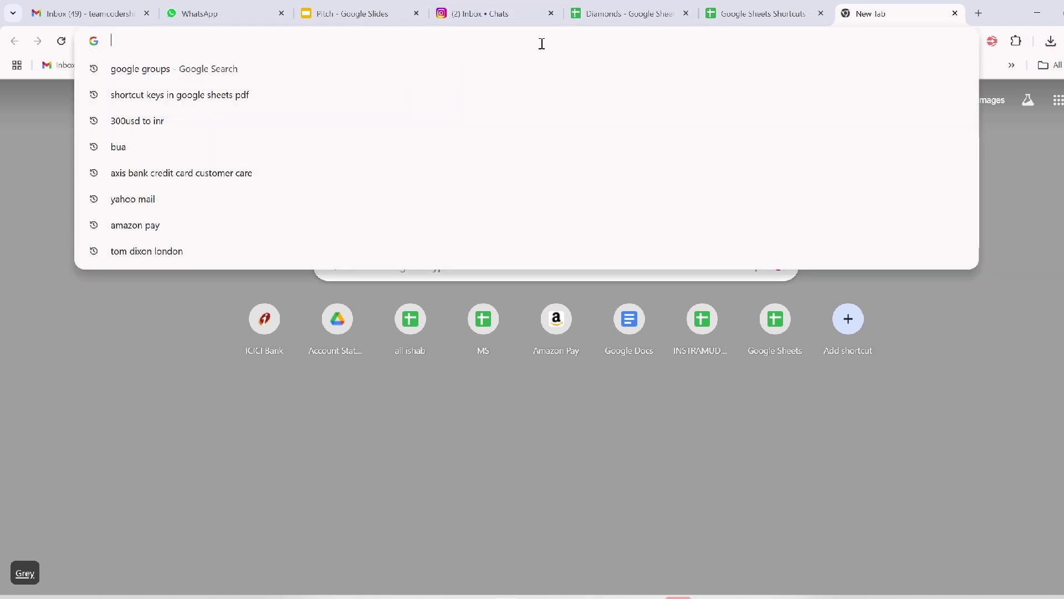
type("sheets.")
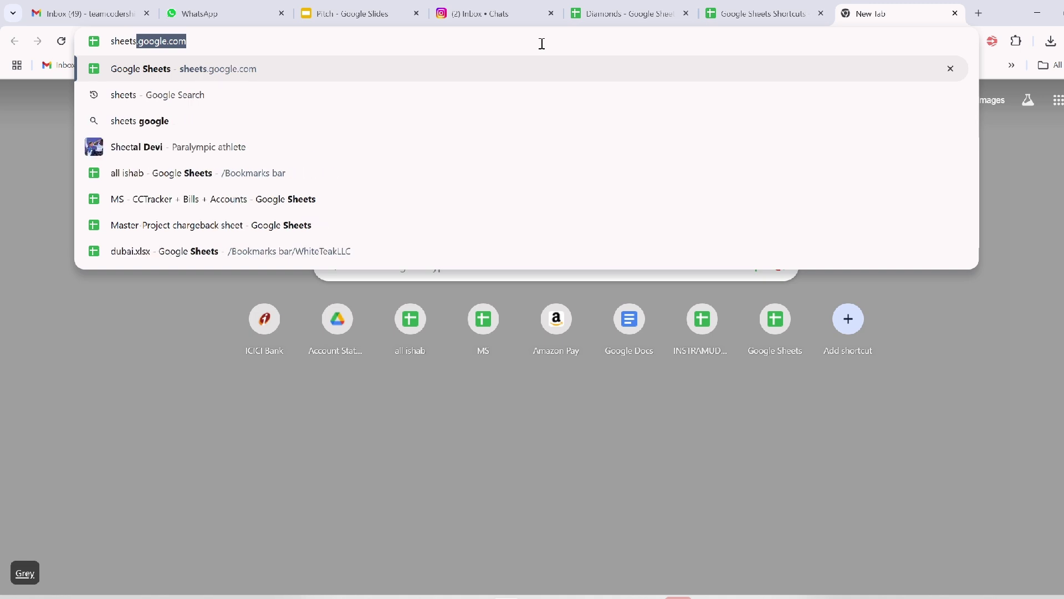
type("google")
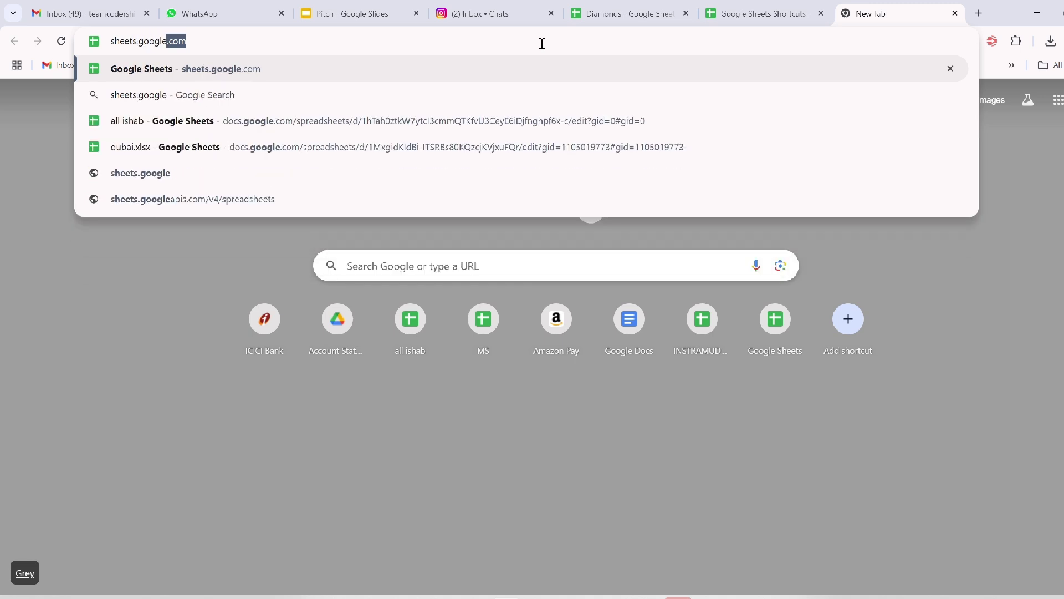
type(".com")
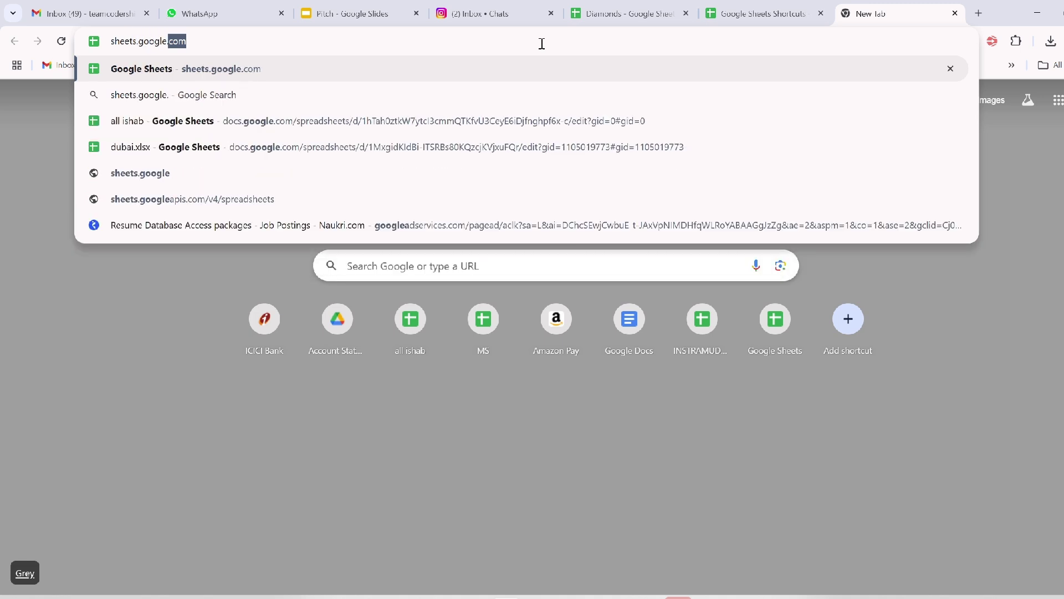
key("Return")
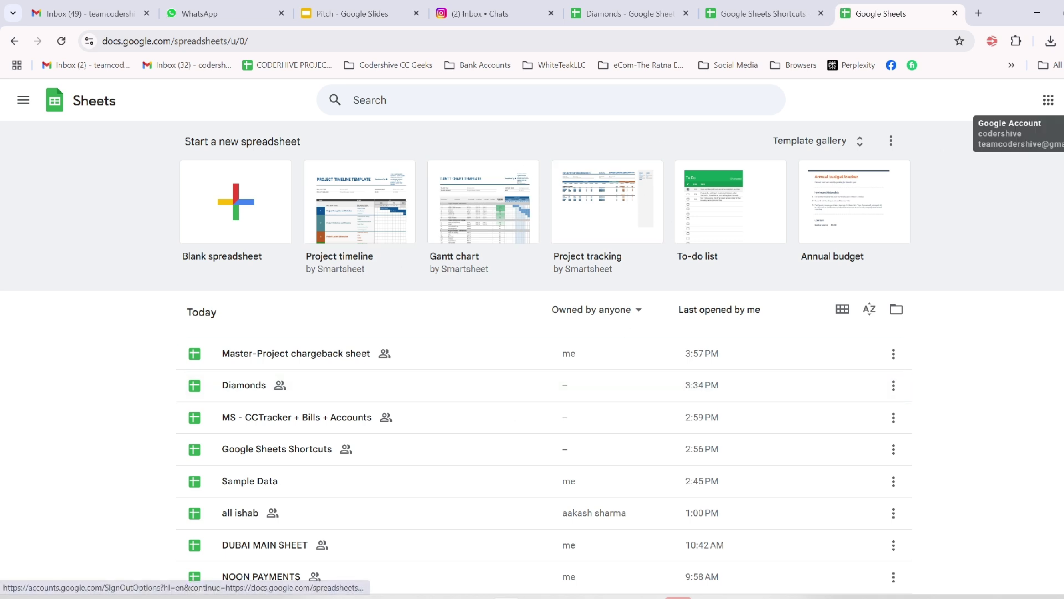
Step: Check which Google account is signed in, and create a new blank spreadsheet
left_click(1060, 100)
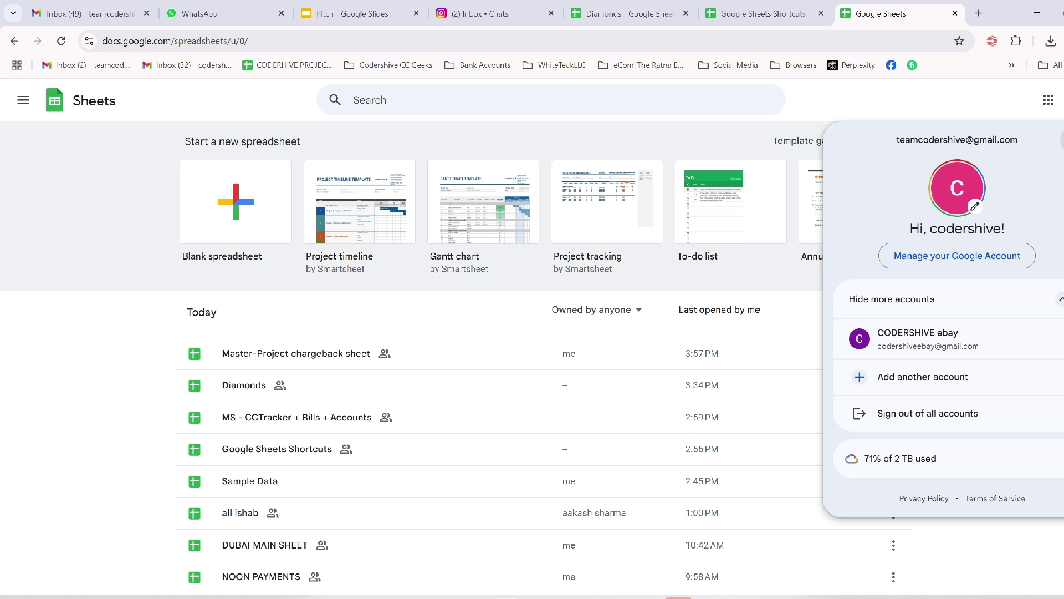
left_click(1063, 139)
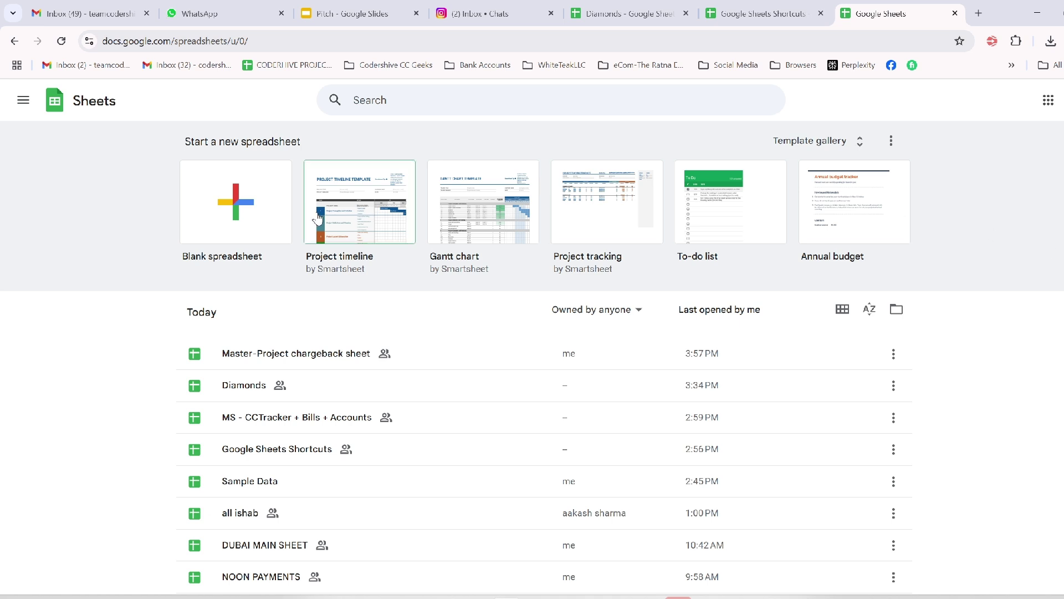
left_click(266, 214)
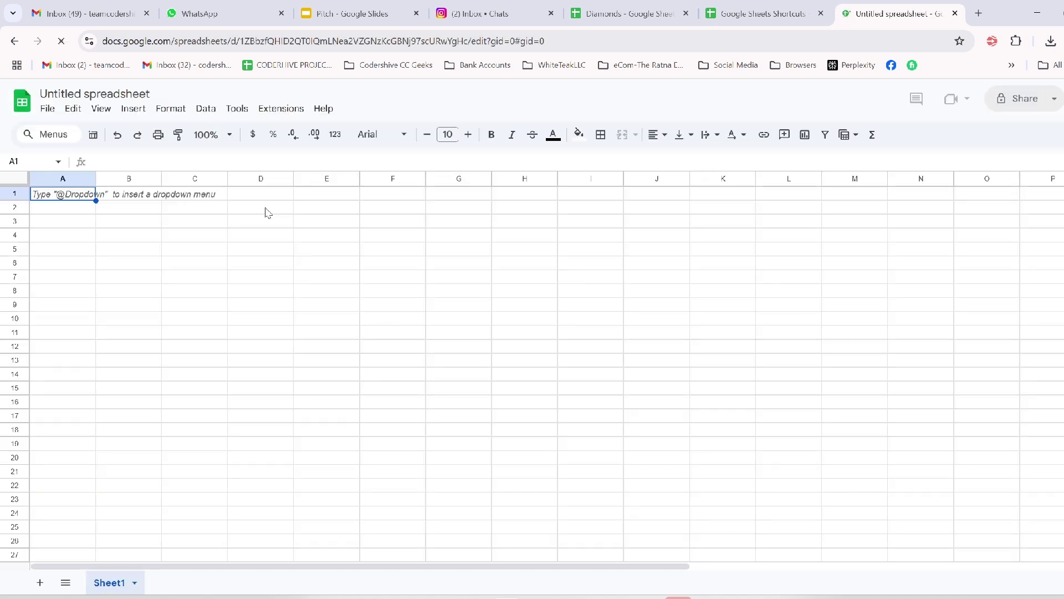
Step: Rename the untitled spreadsheet as "sample data"
left_click(92, 95)
type("samp")
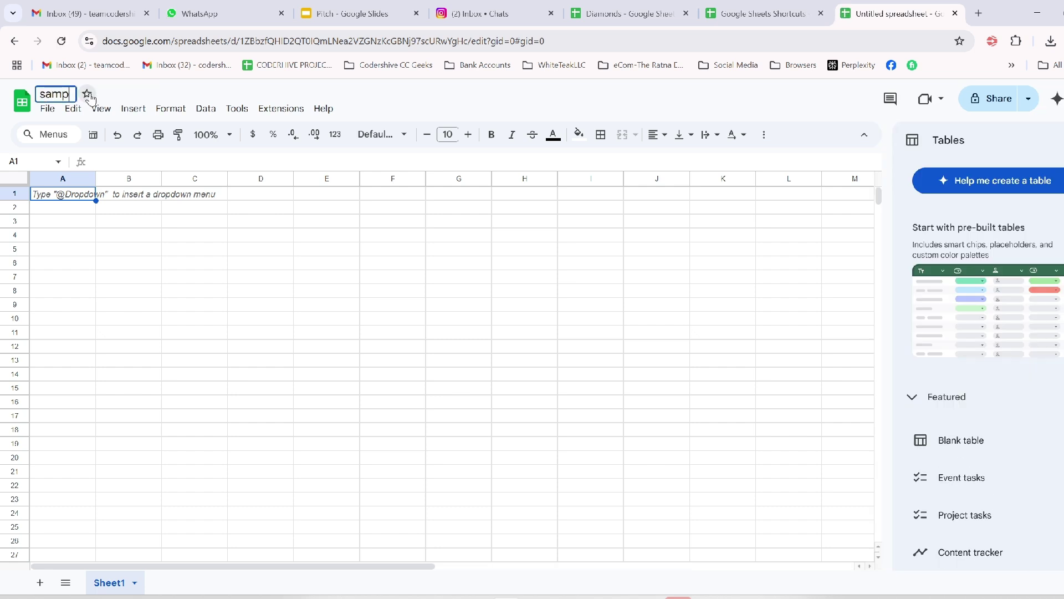
type("le data")
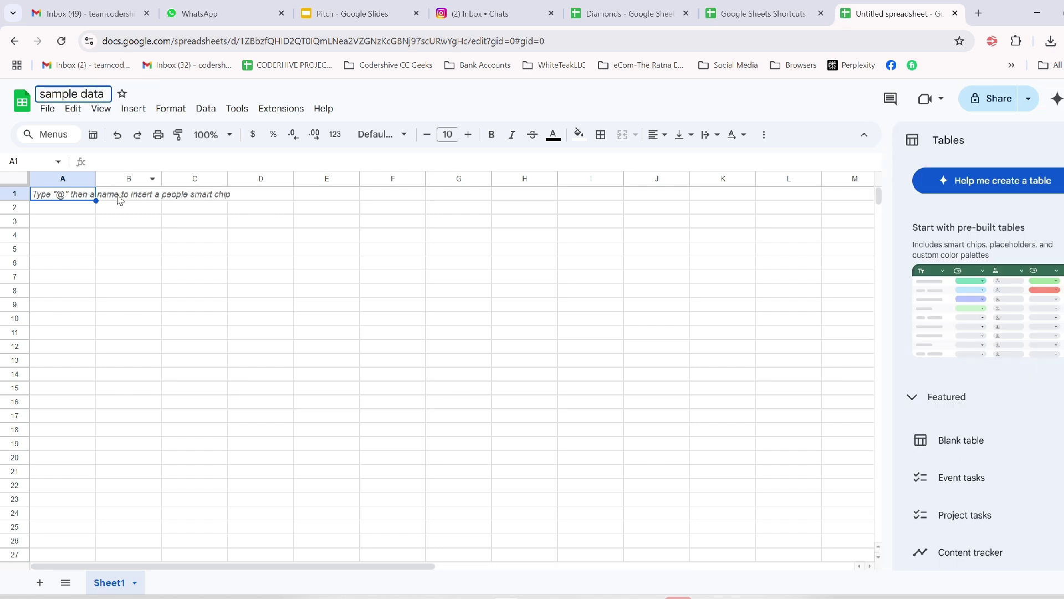
left_click(127, 248)
left_click(48, 111)
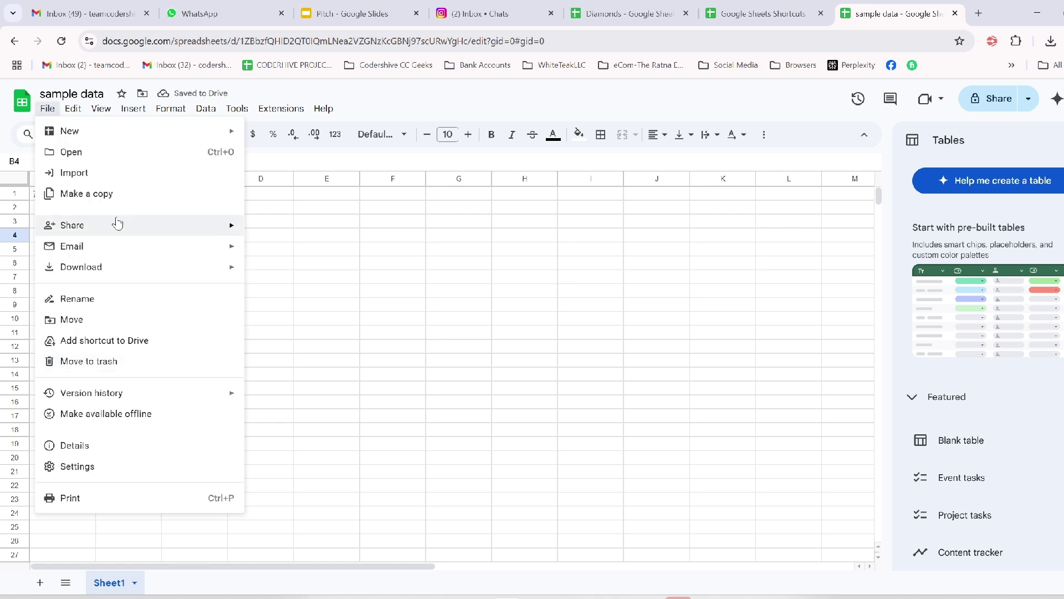
mouse_move(114, 223)
left_click(389, 322)
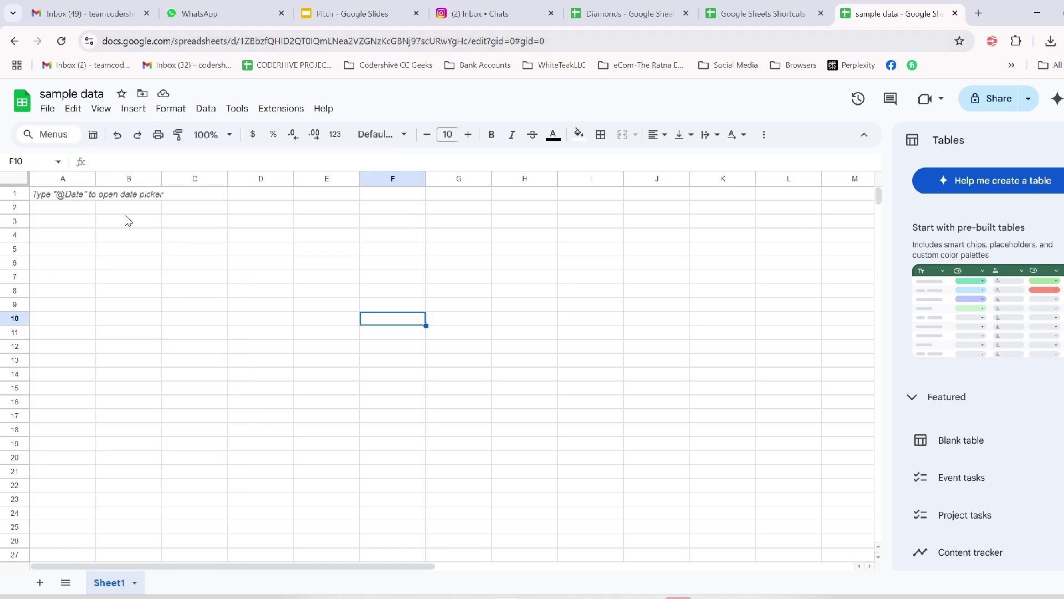
Step: Close the Tables suggestions to give the empty grid the full width
left_click(71, 200)
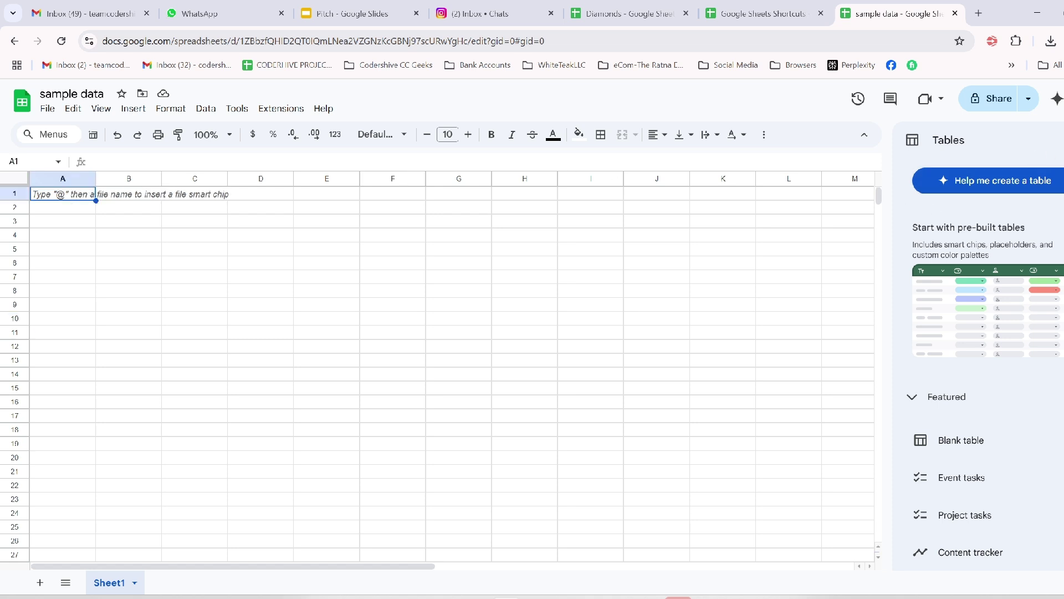
left_click(1063, 140)
left_click(293, 37)
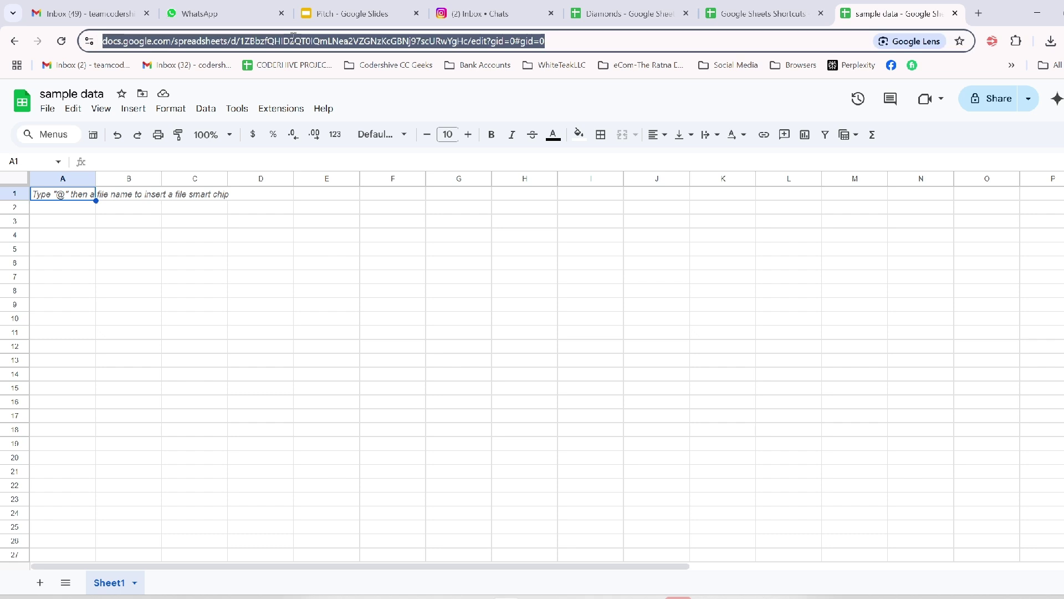
left_click(143, 321)
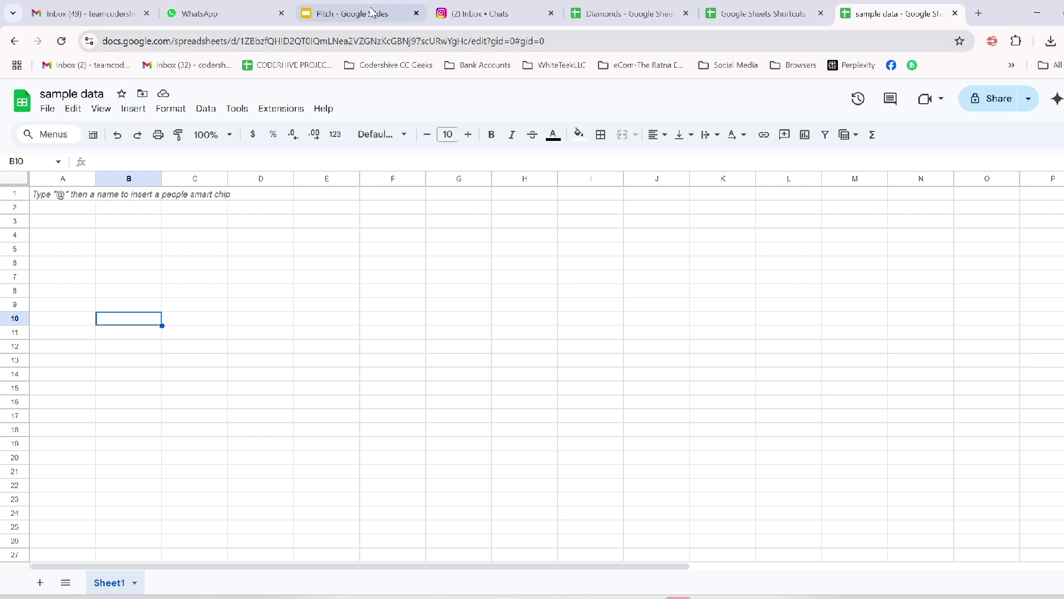
left_click(368, 40)
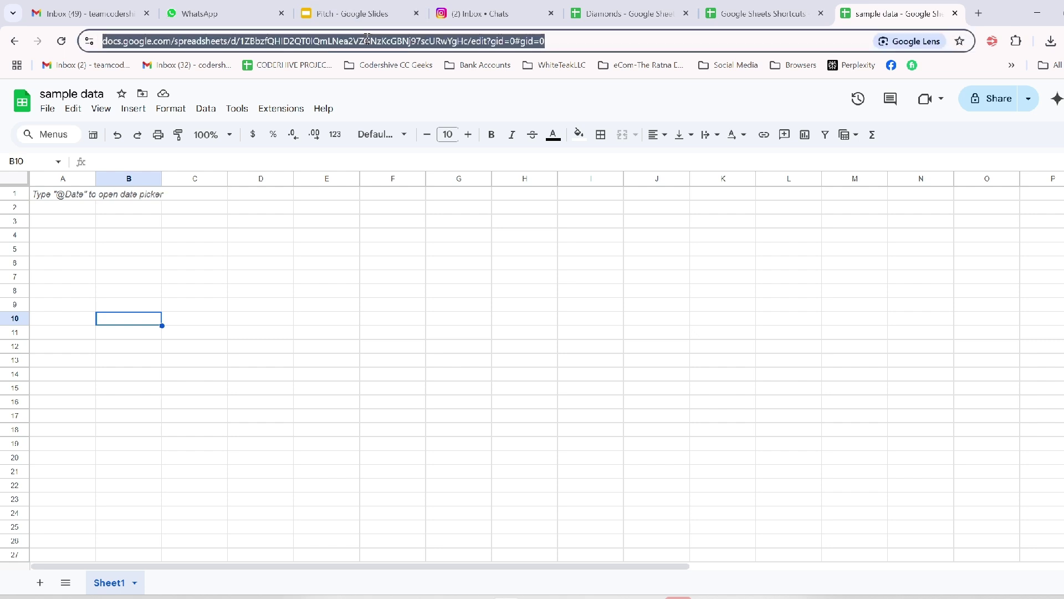
left_click(279, 261)
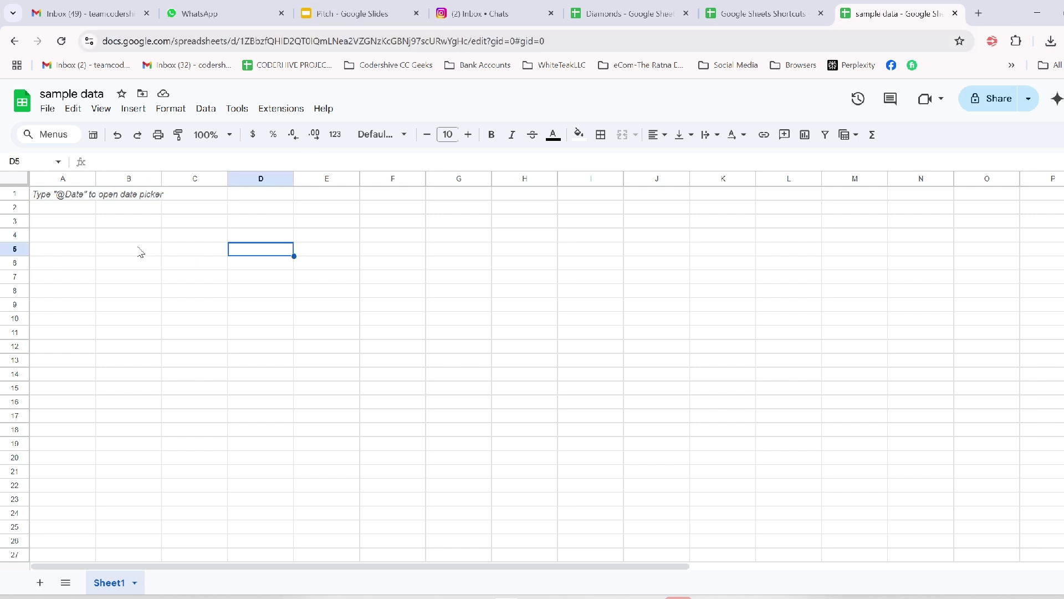
Step: Paste the copied diamond inventory table into Sheet1 starting at cell A1
left_click(70, 198)
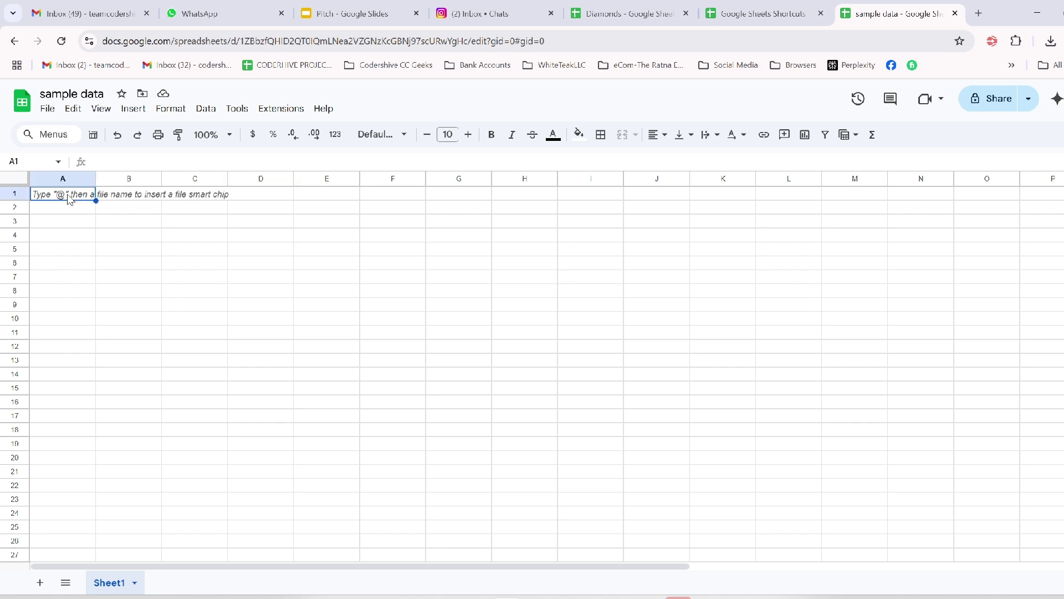
key("ctrl+v")
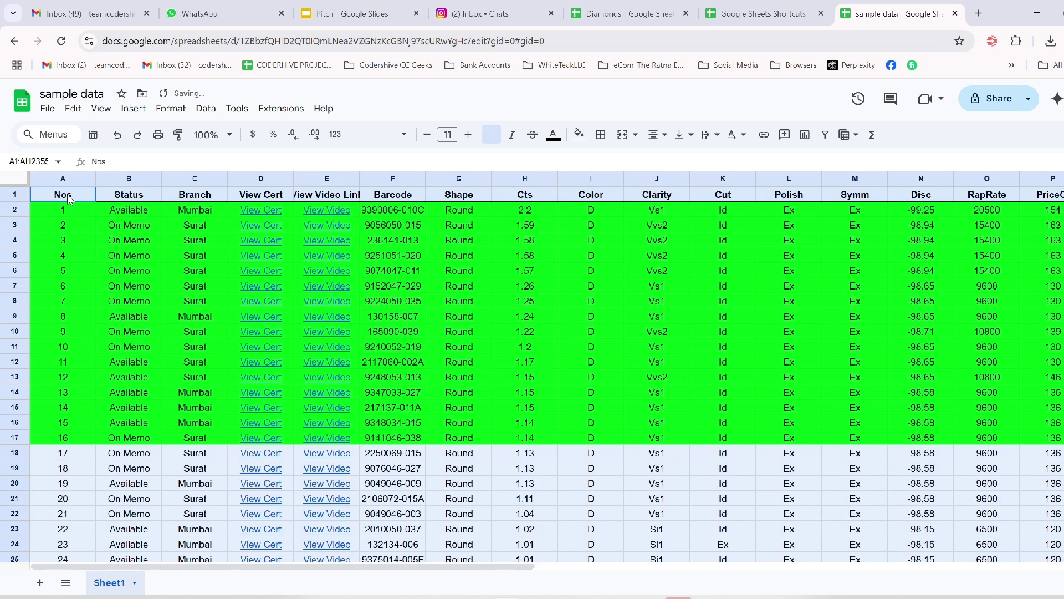
left_click(105, 321)
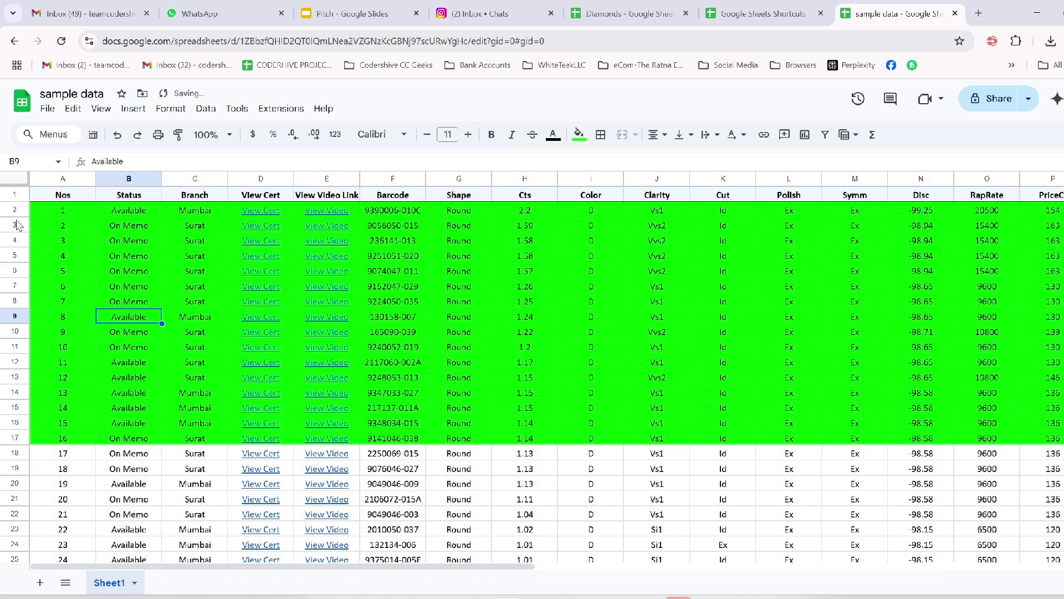
Step: Change the fill color of rows 2 to 17 to white
left_click_drag(18, 213, 18, 432)
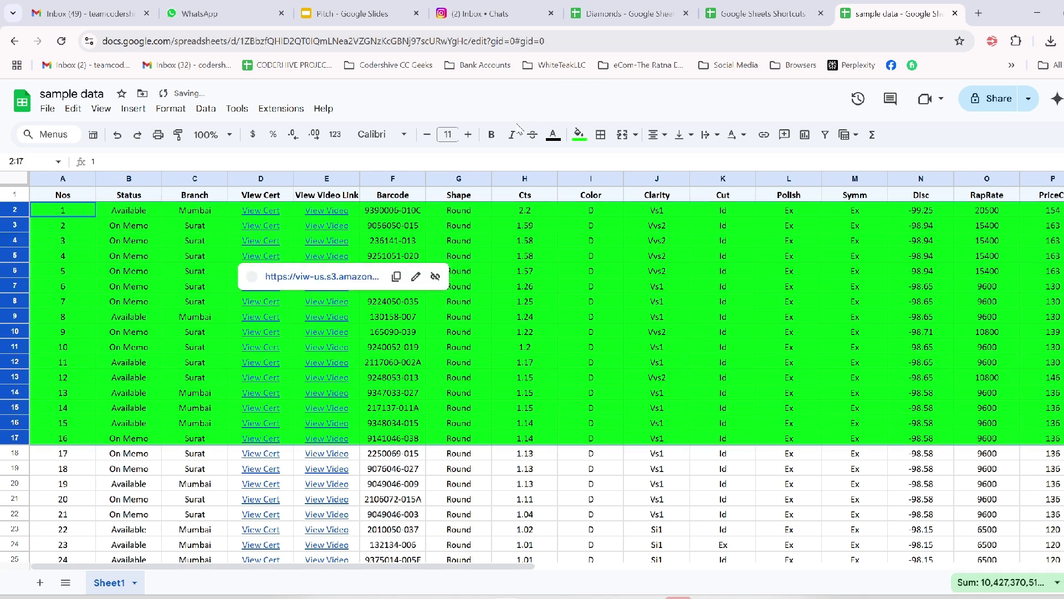
left_click(579, 134)
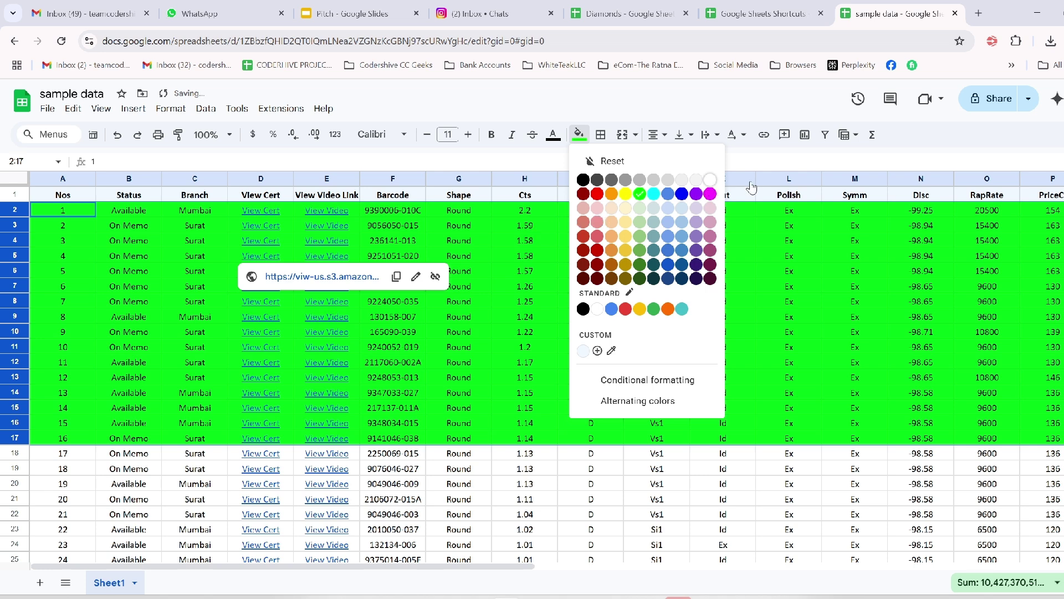
left_click(710, 184)
left_click(681, 215)
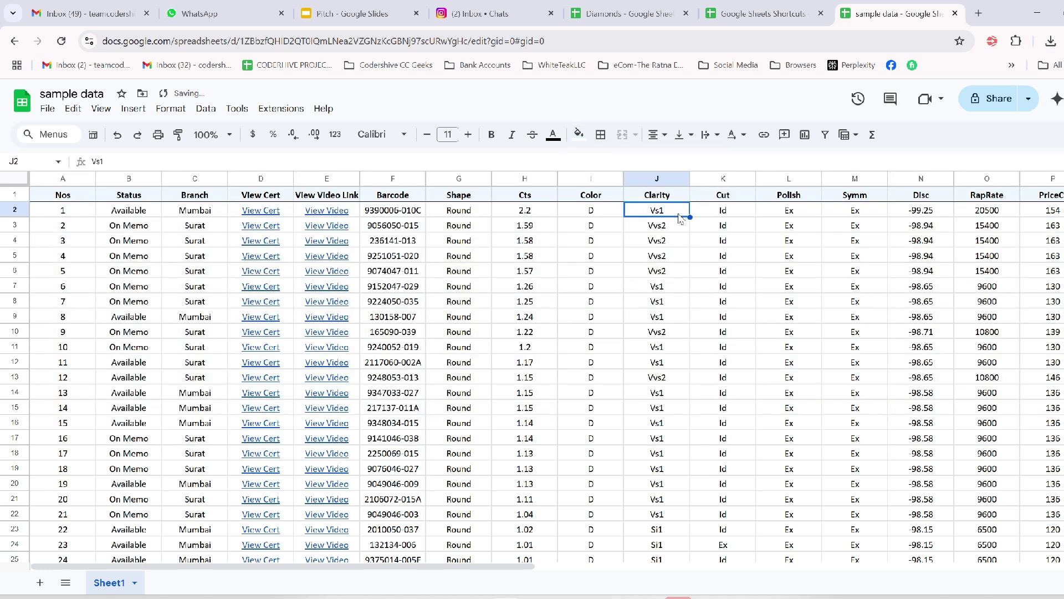
Step: Examine the pasted table's columns along row 2 as far as Girdle Thik, and return to the first data row
key("Right")
key("Right")
key("Right")
key("Right")
key("Right")
key("Right")
key("Right")
key("Right")
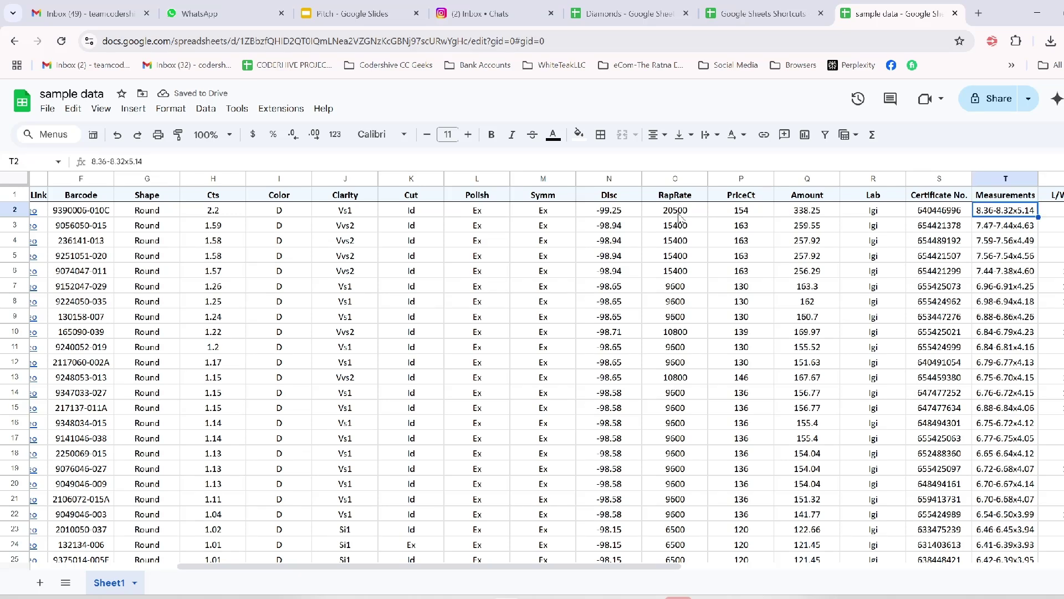
key("Left")
key("Left")
key("Left")
key("Left")
key("Left")
key("Right")
key("Right")
key("Right")
key("Right")
key("Right")
key("Right")
key("Right")
key("Right")
key("Right")
key("Right")
key("Right")
key("Right")
key("Right")
key("Right")
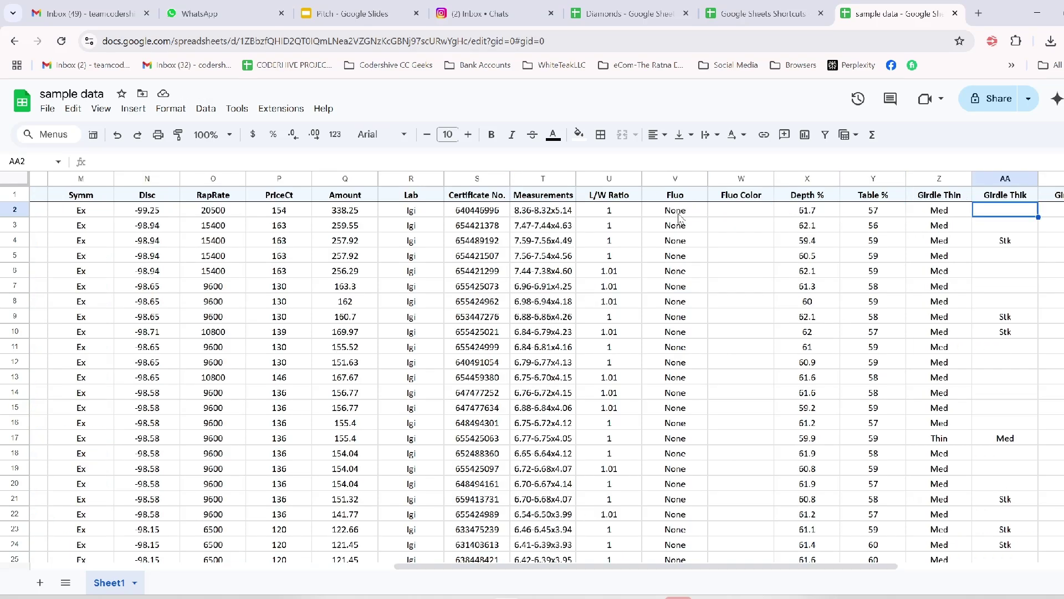
key("Left")
key("Left")
key("Left")
key("Left")
key("Left")
key("Left")
key("Left")
key("Left")
key("Left")
key("Left")
key("Left")
key("Left")
key("Left")
key("Left")
key("Left")
key("Left")
key("Left")
key("Left")
key("Left")
key("Left")
key("Down")
key("Down")
key("Down")
key("Down")
key("Down")
key("Down")
key("Down")
key("Down")
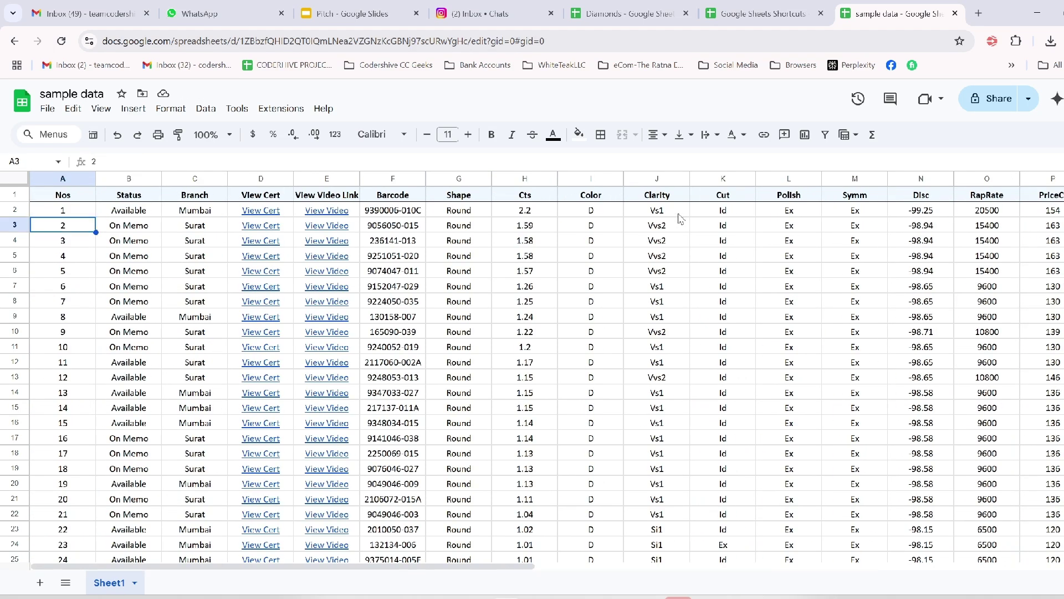
key("Up")
key("Up")
key("Up")
key("Up")
key("Up")
key("Up")
key("Up")
key("Up")
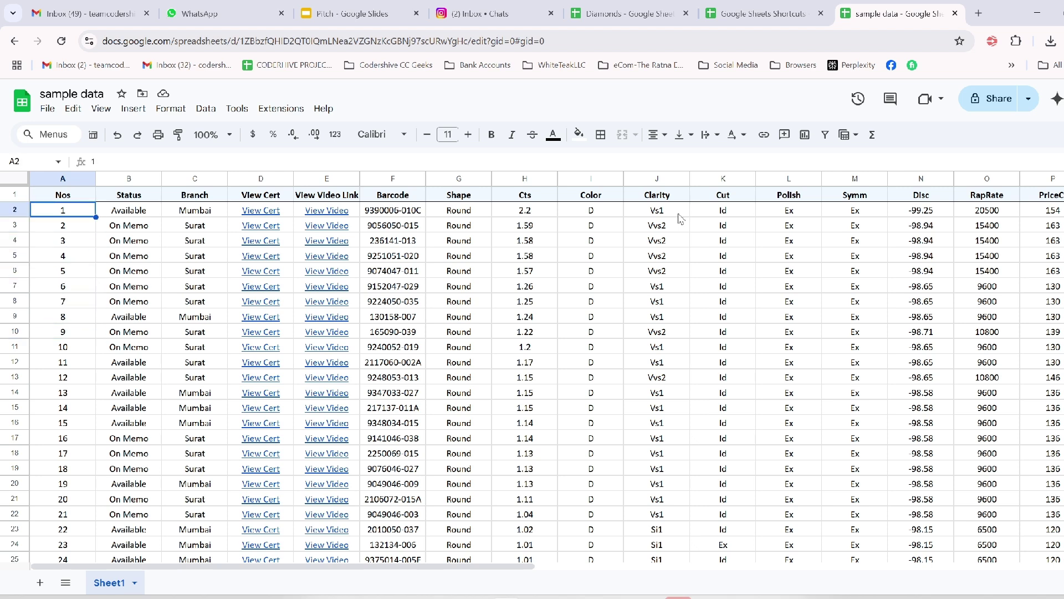
left_click(586, 277)
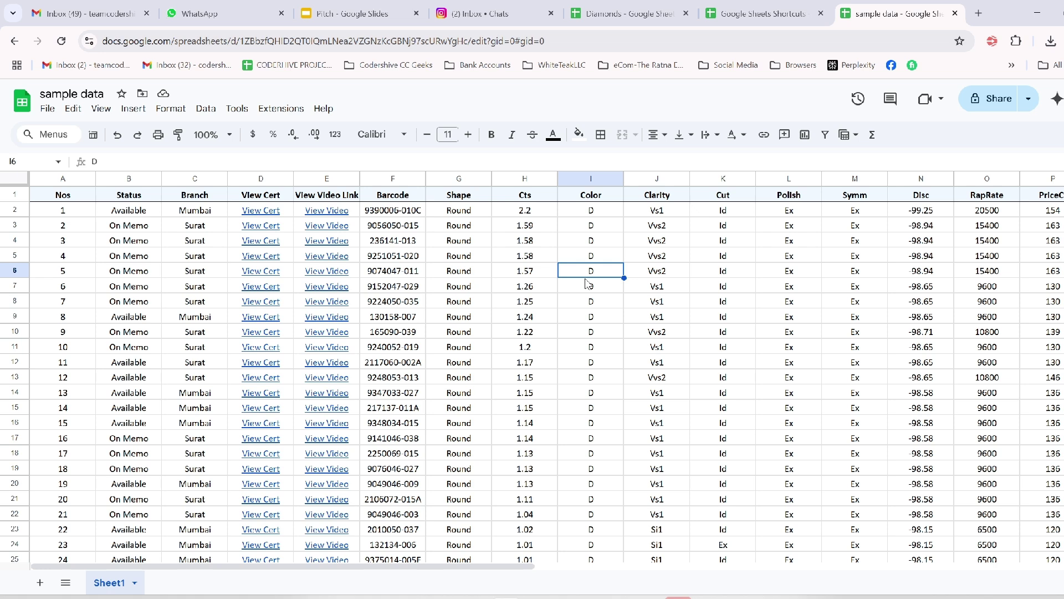
left_click(211, 260)
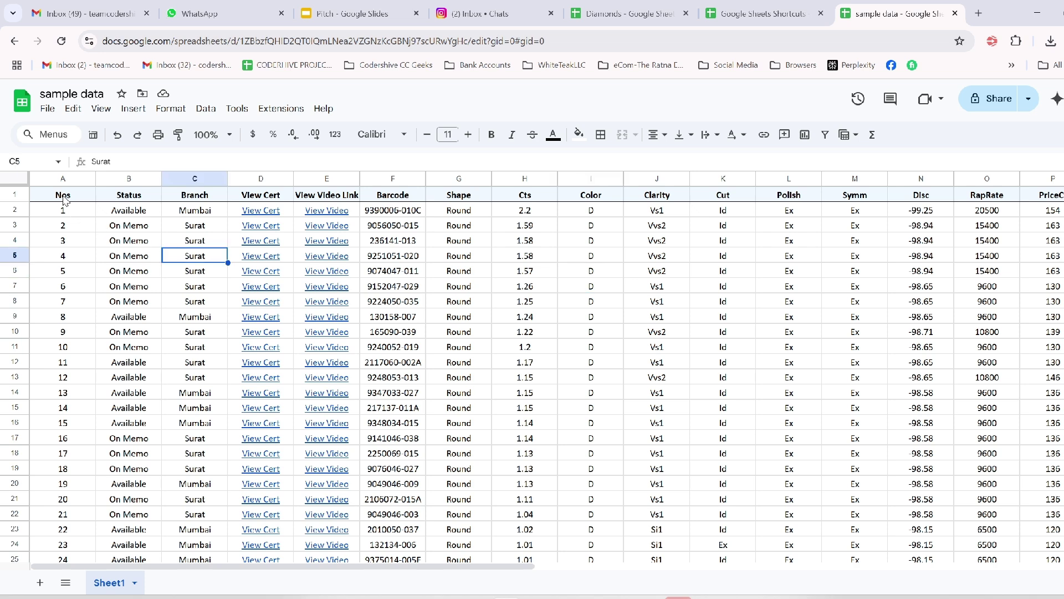
left_click_drag(65, 201, 851, 420)
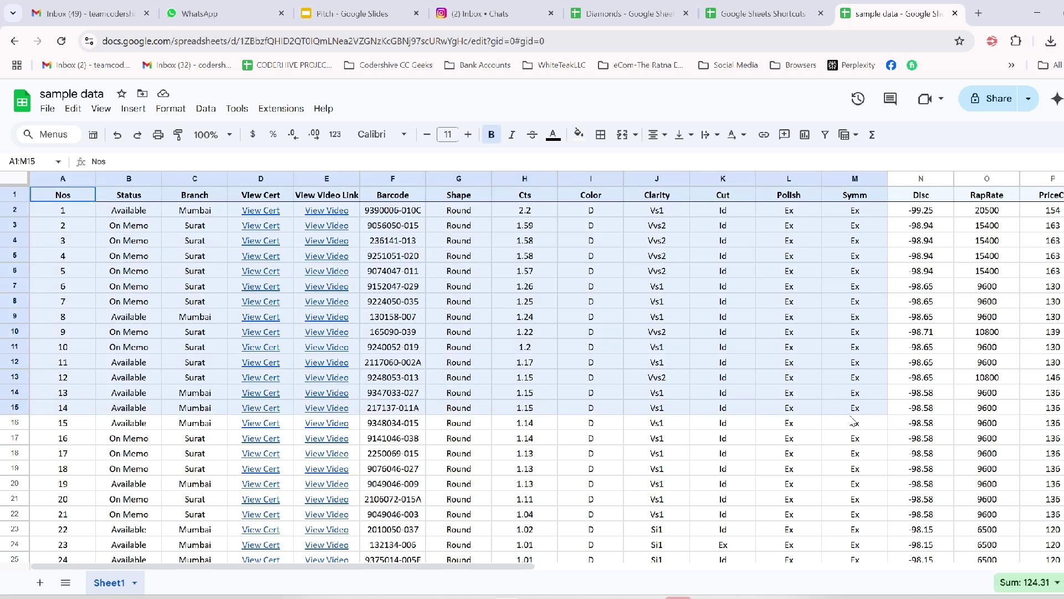
left_click(592, 346)
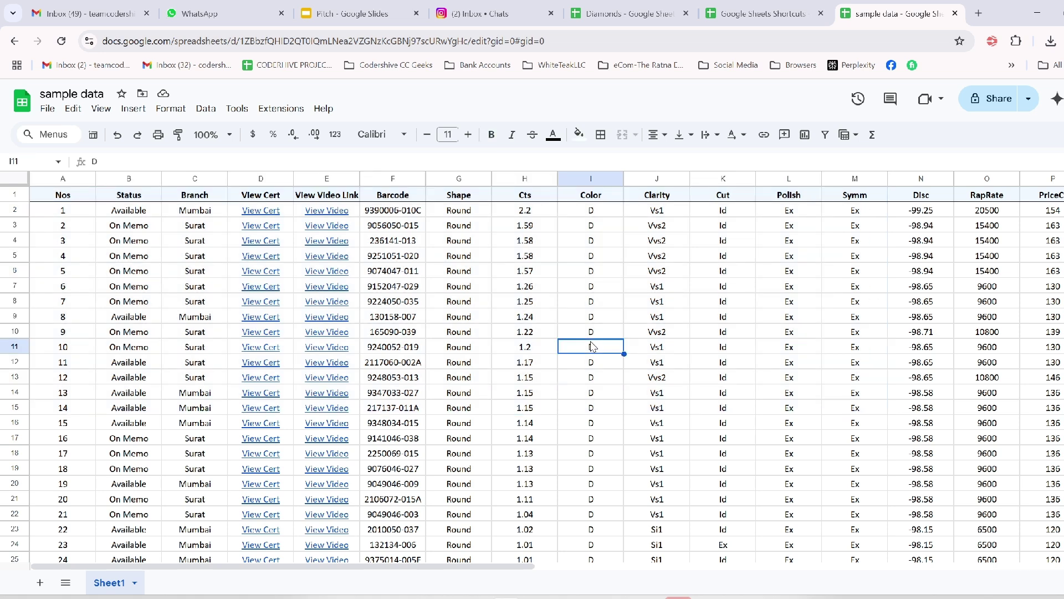
Step: Left-align every cell of the pasted table
key("ctrl+a")
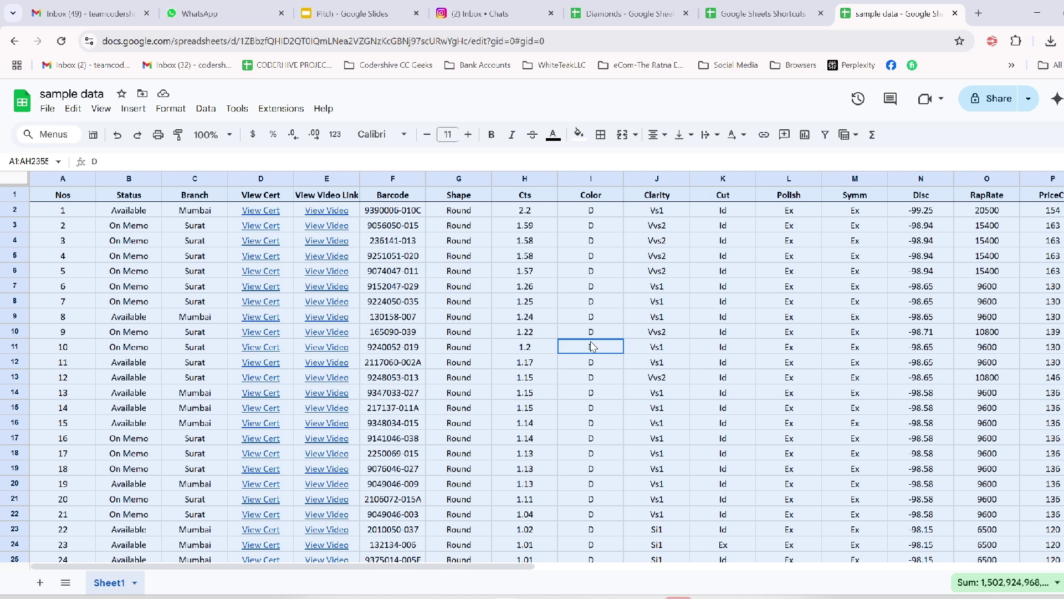
key("ctrl+shift+l")
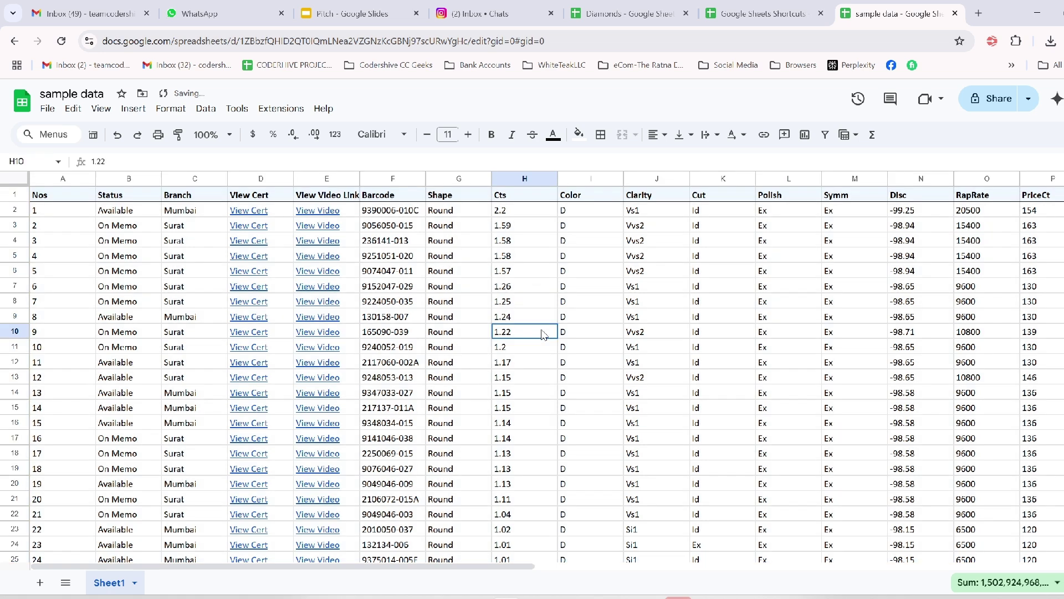
left_click(543, 334)
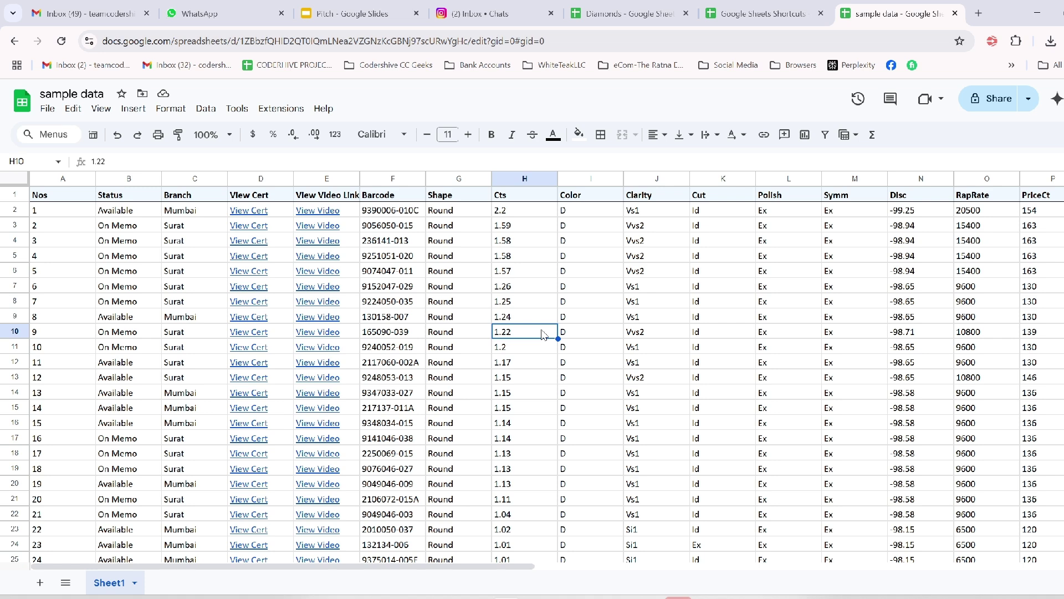
Step: Right-align every cell of the table, and change the alignment of the whole table to center
key("ctrl+a")
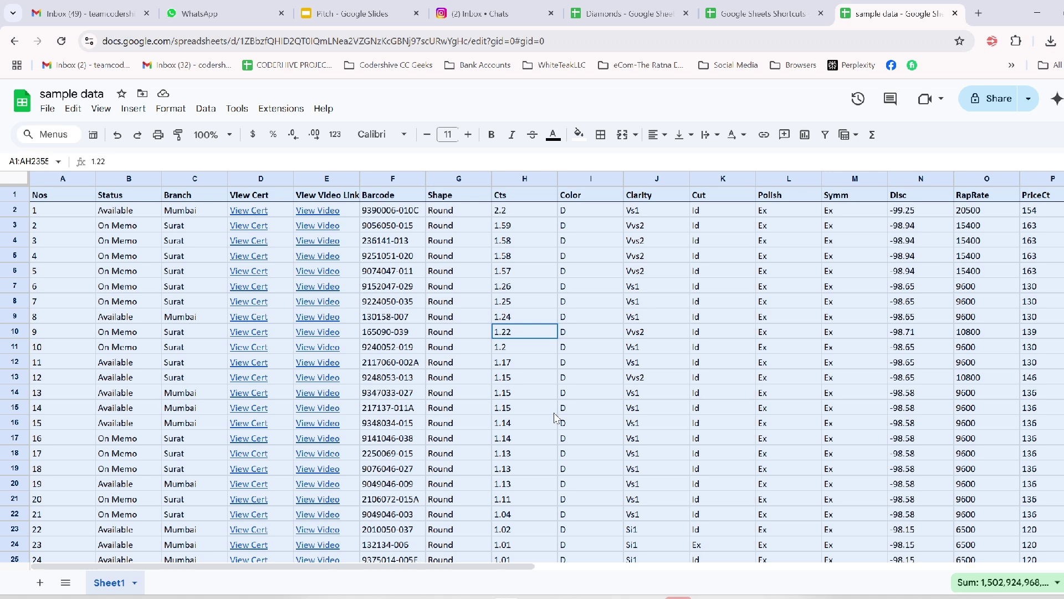
key("ctrl+shift+r")
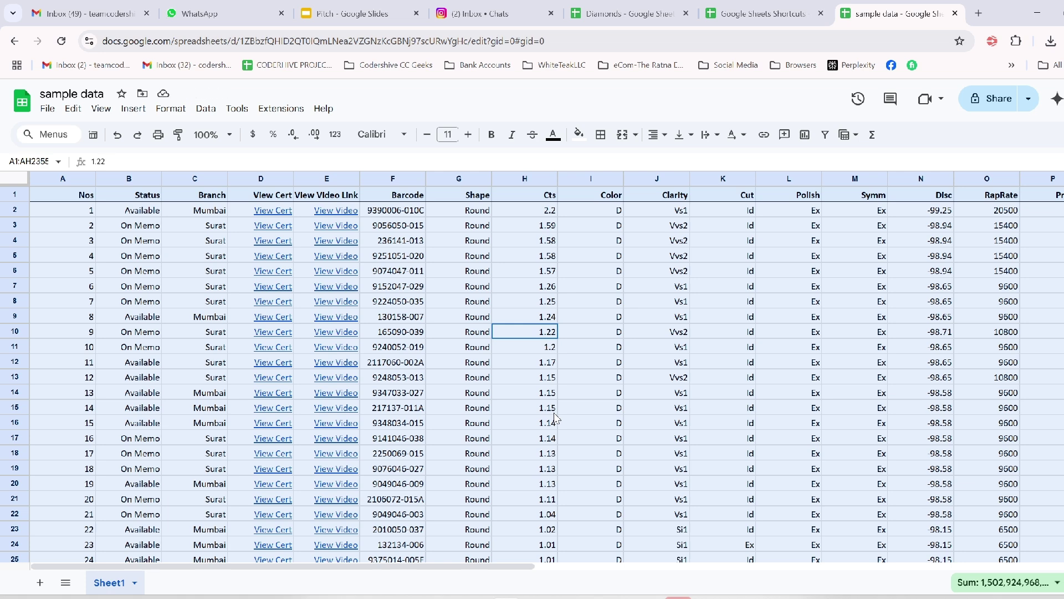
key("ctrl+shift+e")
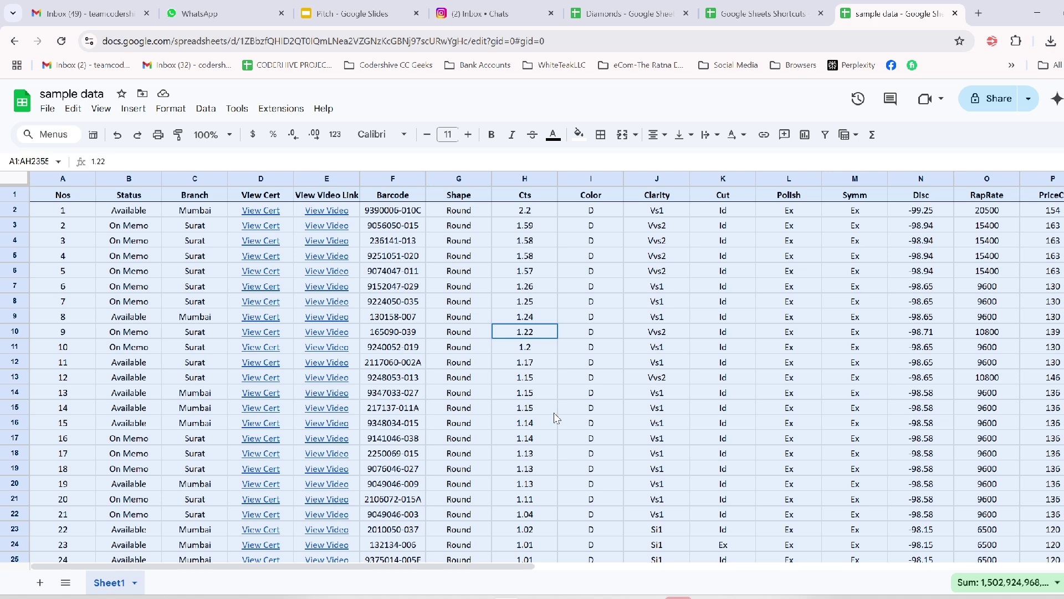
left_click(480, 320)
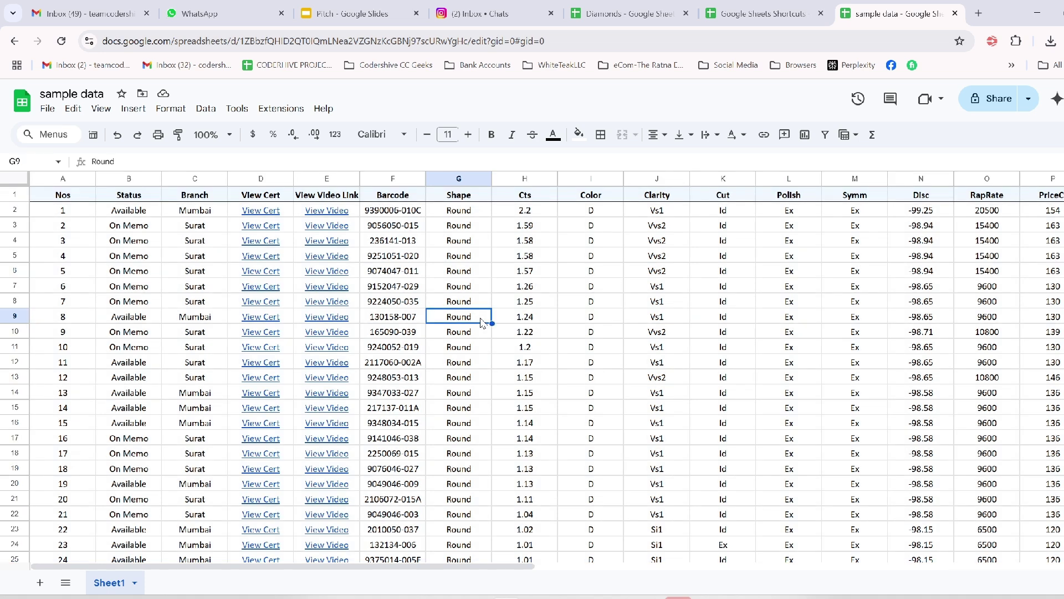
Step: Widen the Barcode column, and narrow it again so it is only slightly wider than the barcodes
left_click_drag(420, 178, 480, 178)
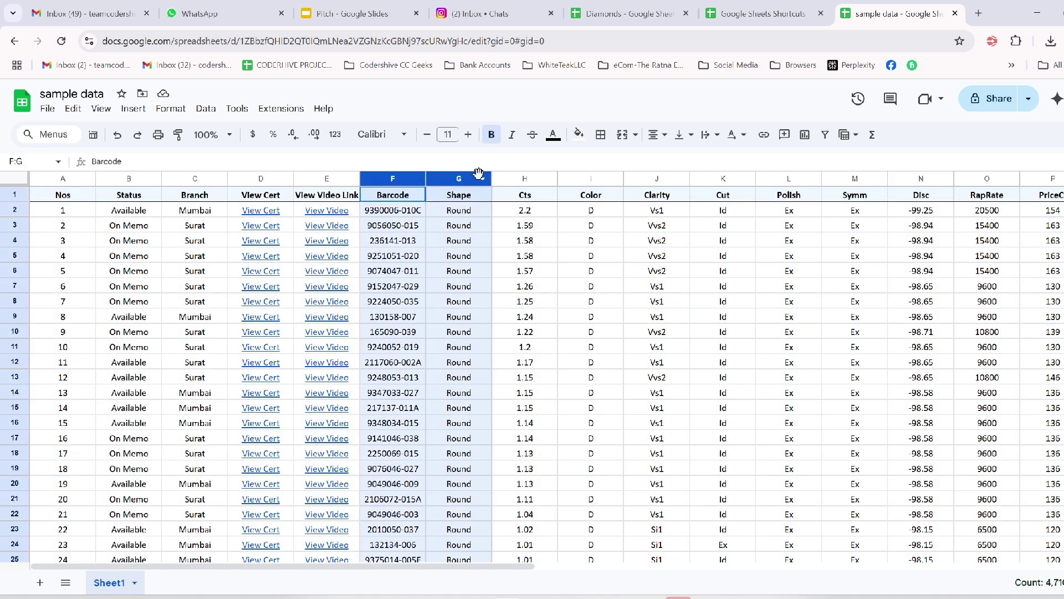
left_click(458, 258)
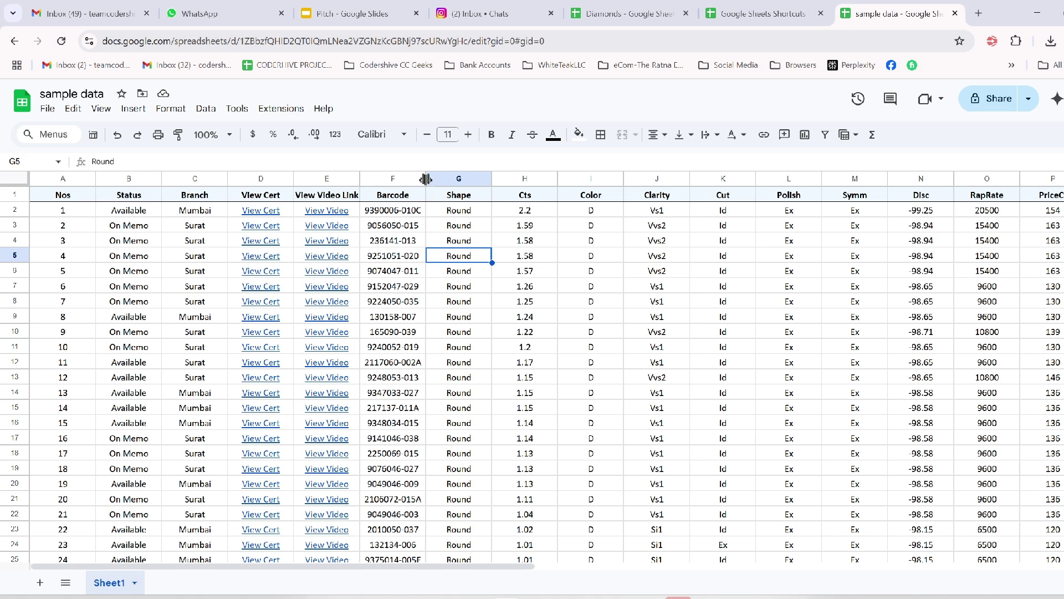
left_click_drag(427, 178, 523, 178)
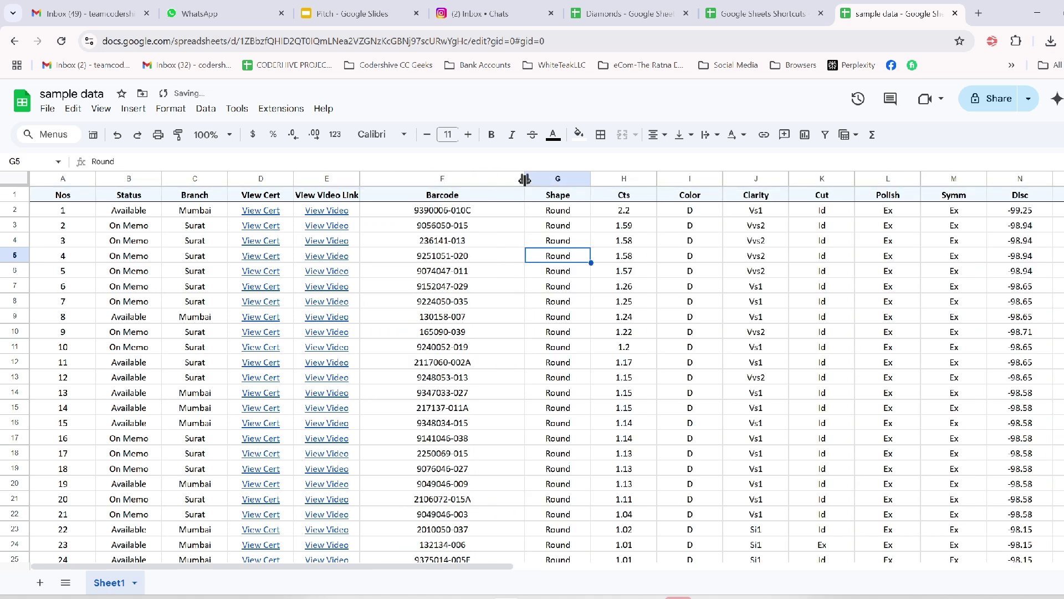
left_click_drag(524, 179, 432, 178)
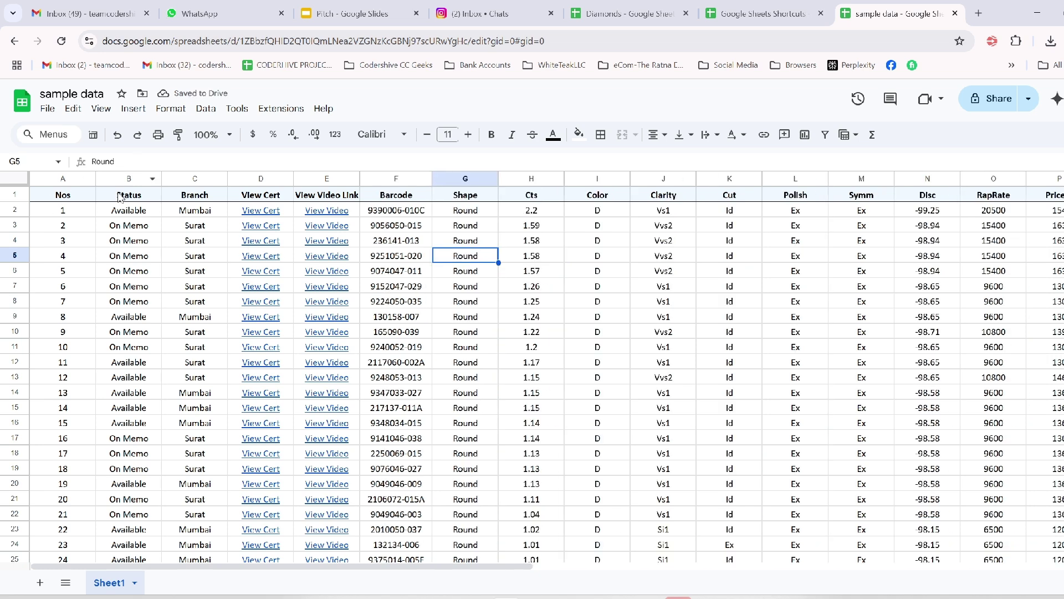
Step: Left-align the entire Status column
left_click(133, 179)
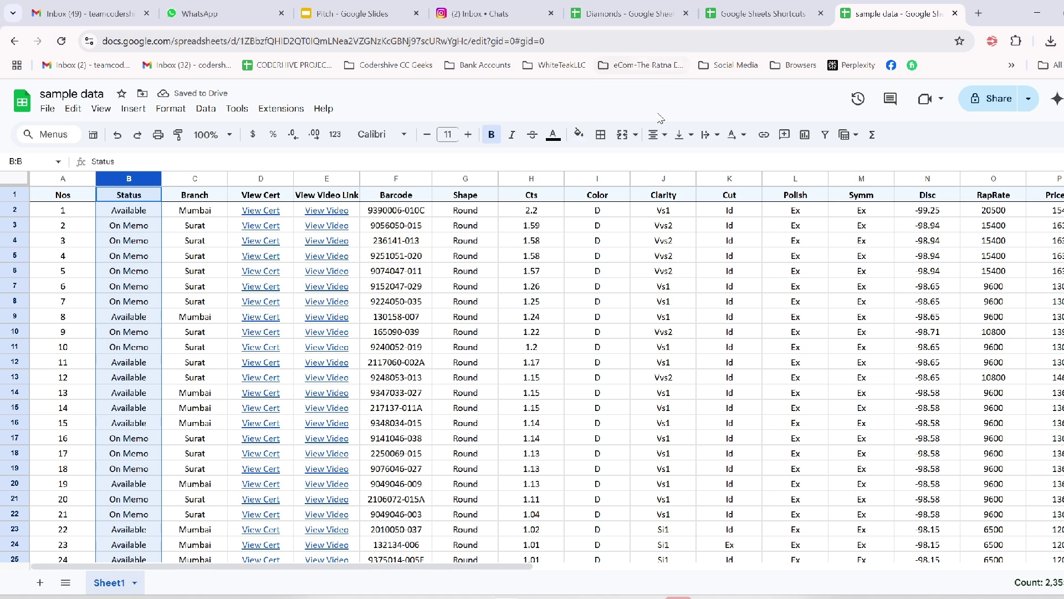
left_click(661, 137)
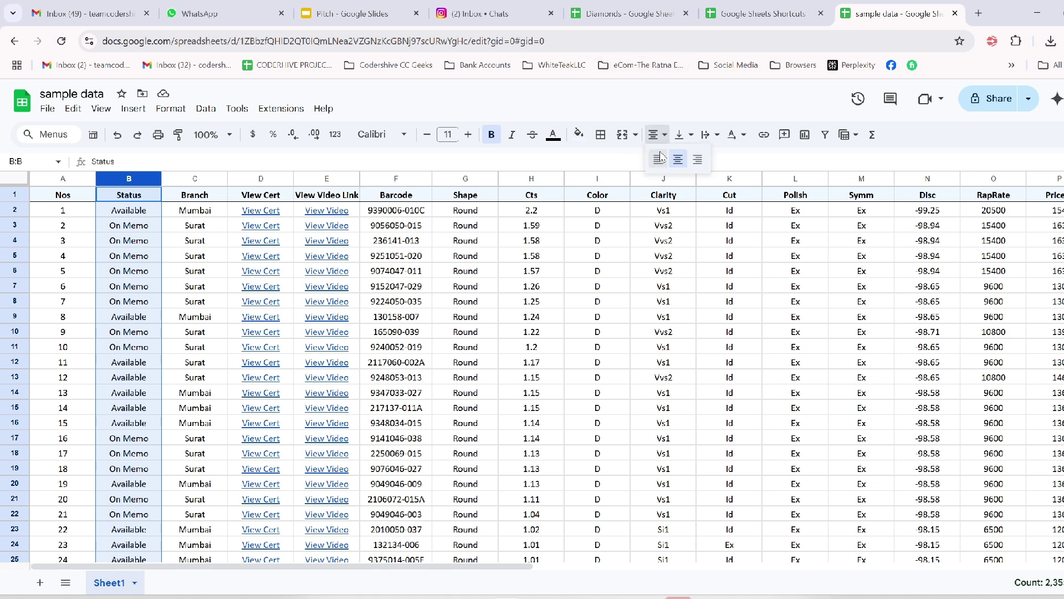
left_click(658, 138)
left_click(658, 138)
left_click(659, 160)
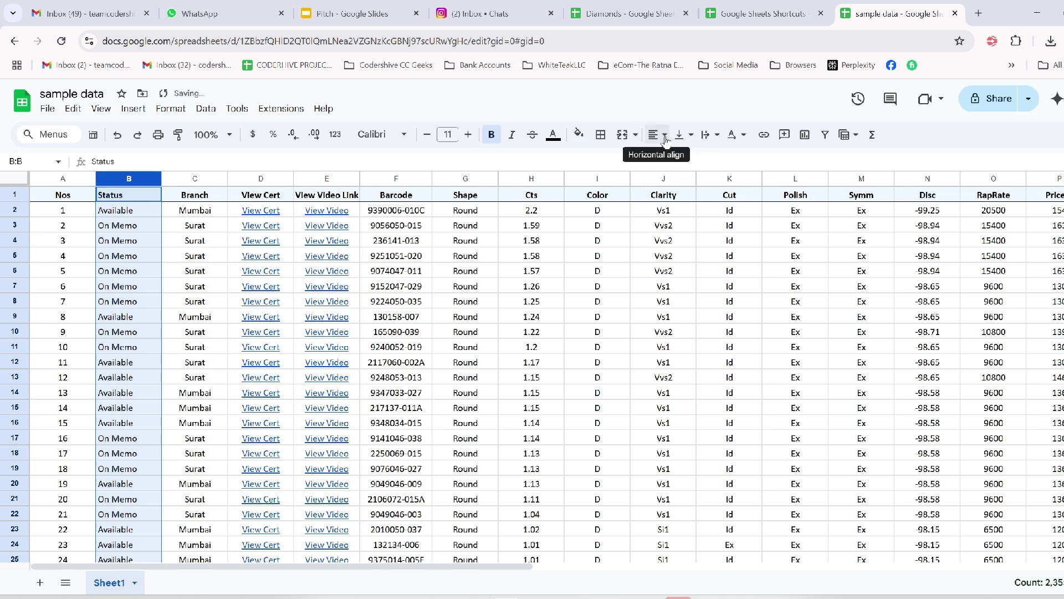
Step: Right-align the entire Status column, and return its horizontal alignment to center
left_click(659, 136)
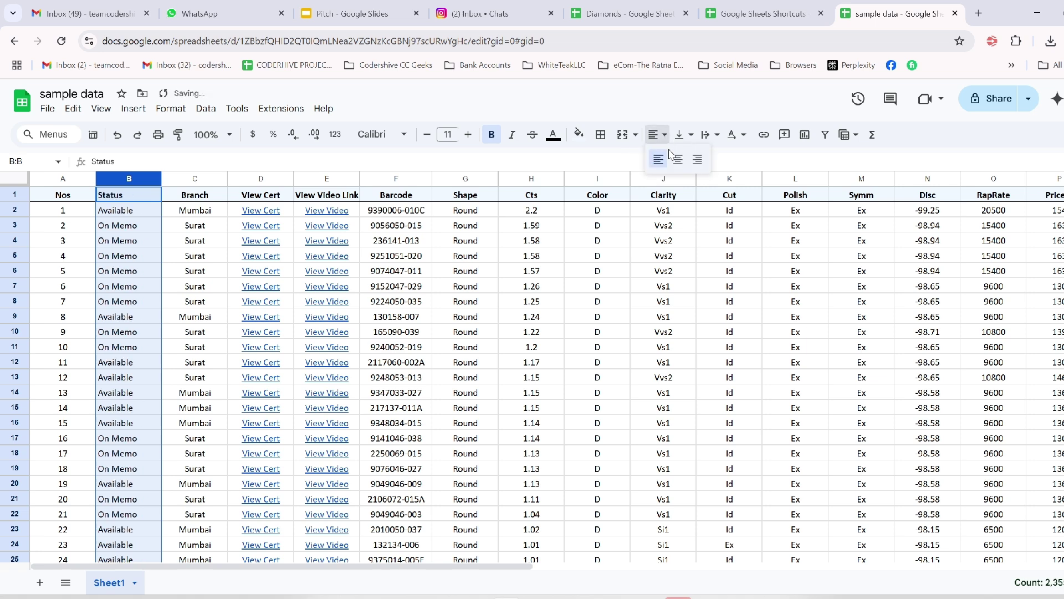
left_click(698, 162)
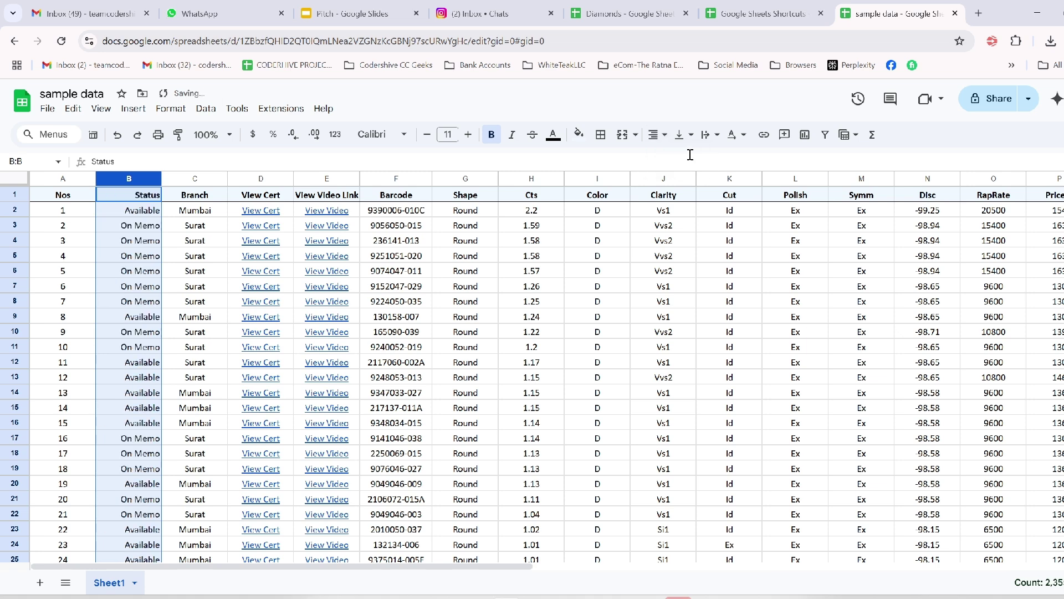
left_click(667, 146)
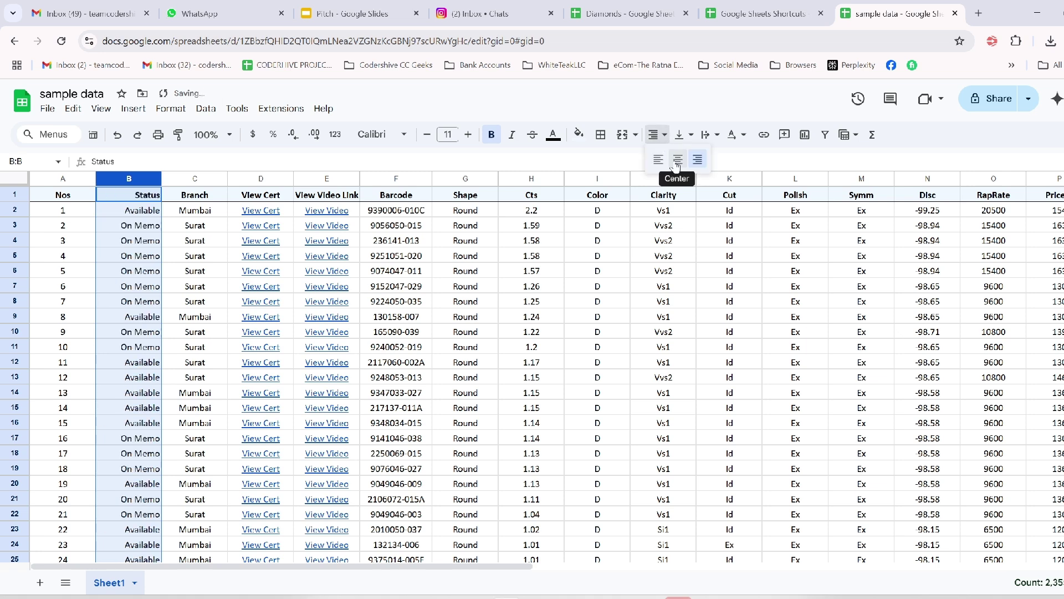
left_click(677, 160)
left_click(523, 277)
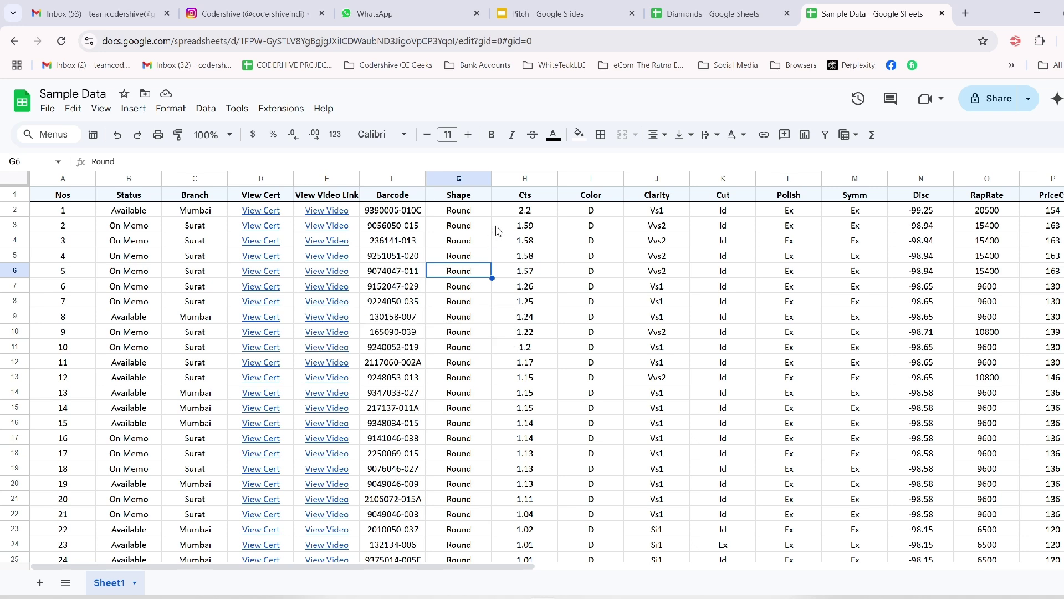
Step: Make the entire Shape column bold, including its data cells
scroll(508, 386, "down", 4)
scroll(508, 387, "up", 4)
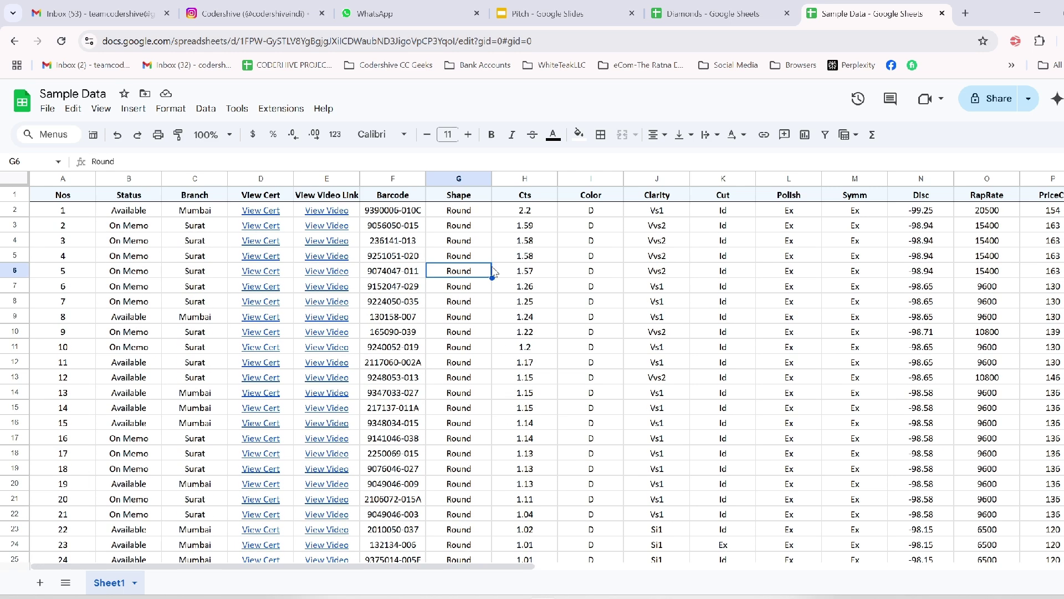
left_click(464, 211)
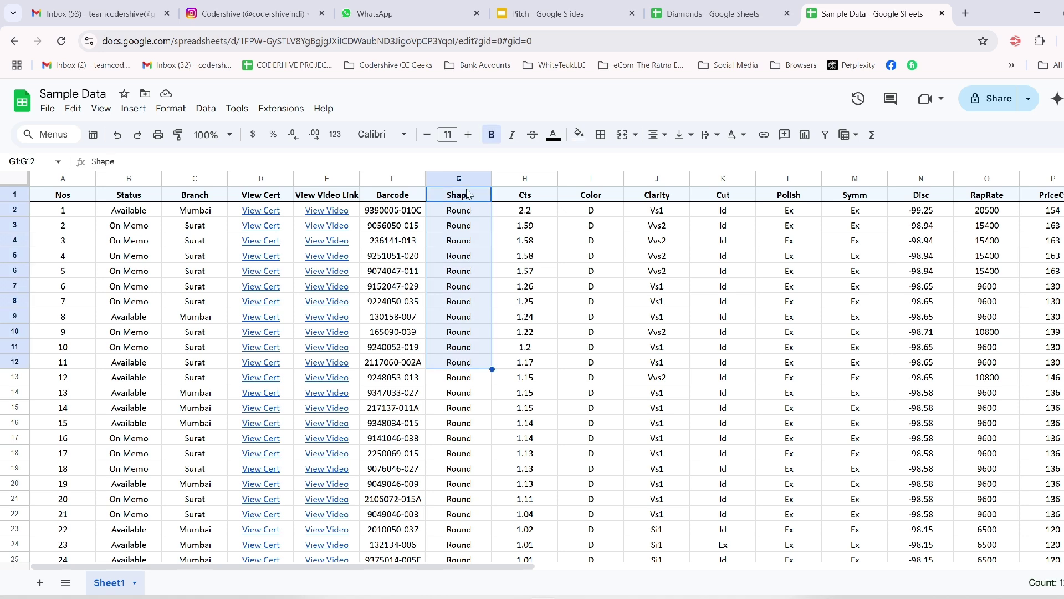
left_click(463, 176)
key("ctrl+b")
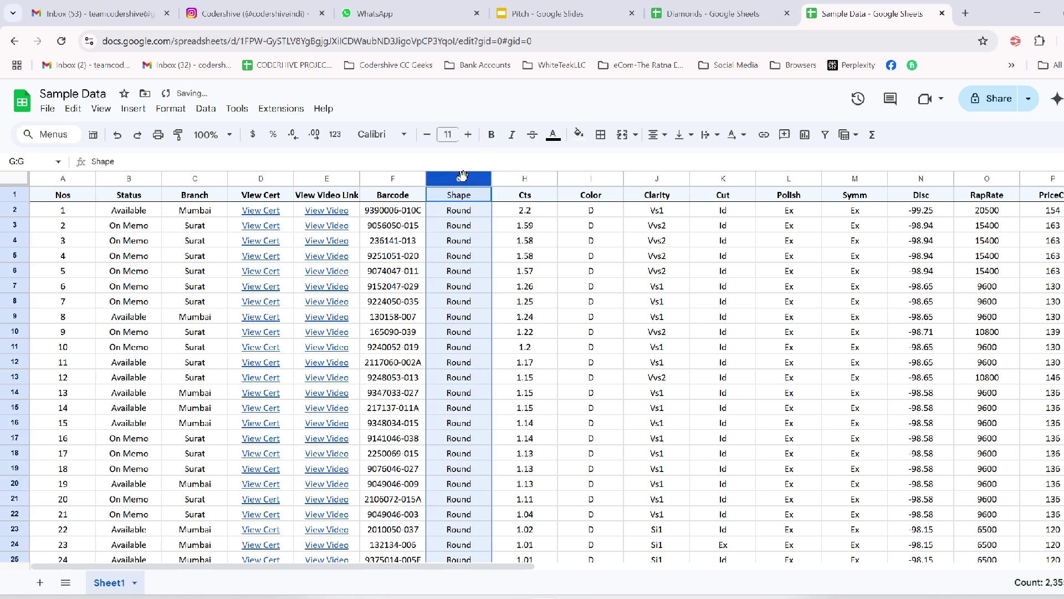
key("ctrl+b")
left_click(525, 305)
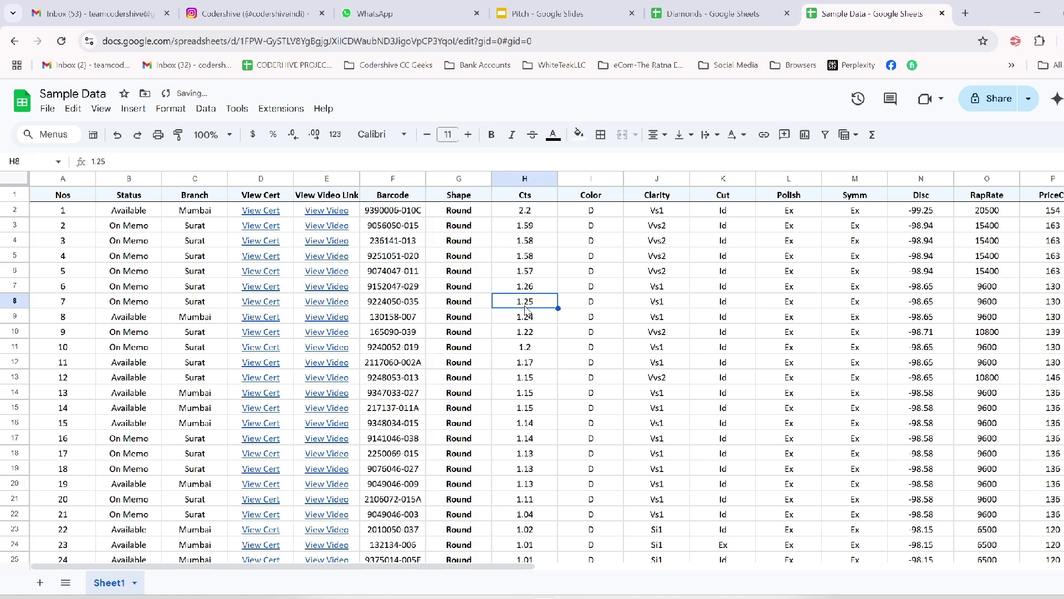
Step: Apply italic and underline formatting to the entire Shape column
left_click(464, 179)
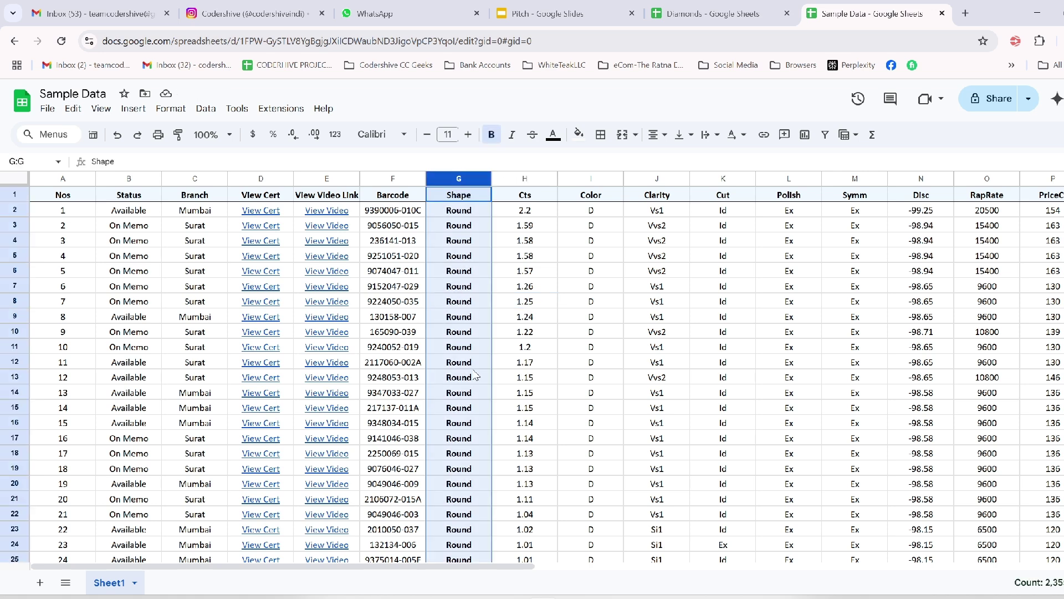
key("ctrl+i")
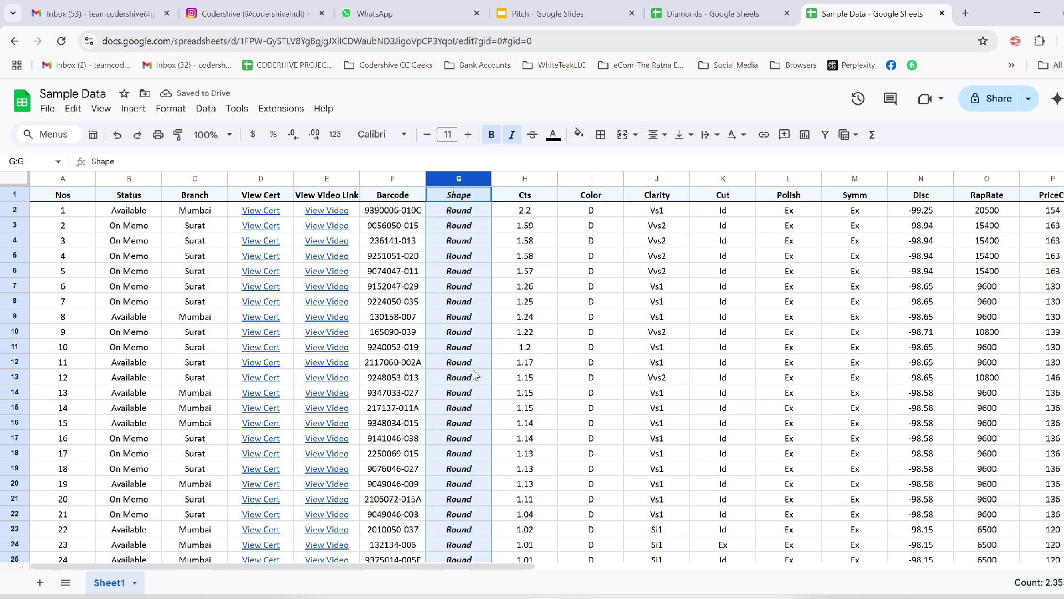
key("ctrl+u")
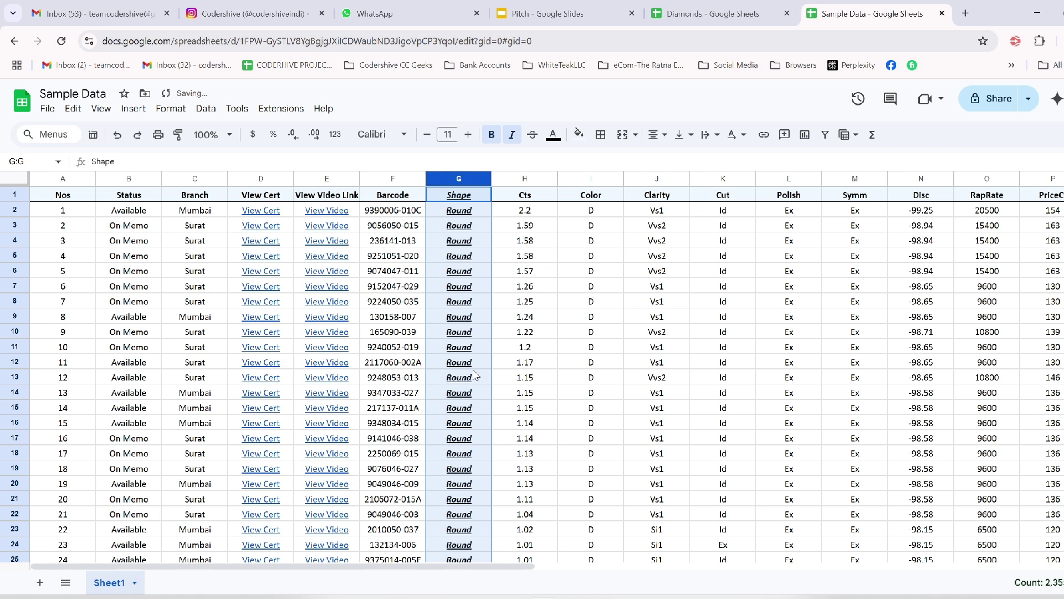
left_click(653, 380)
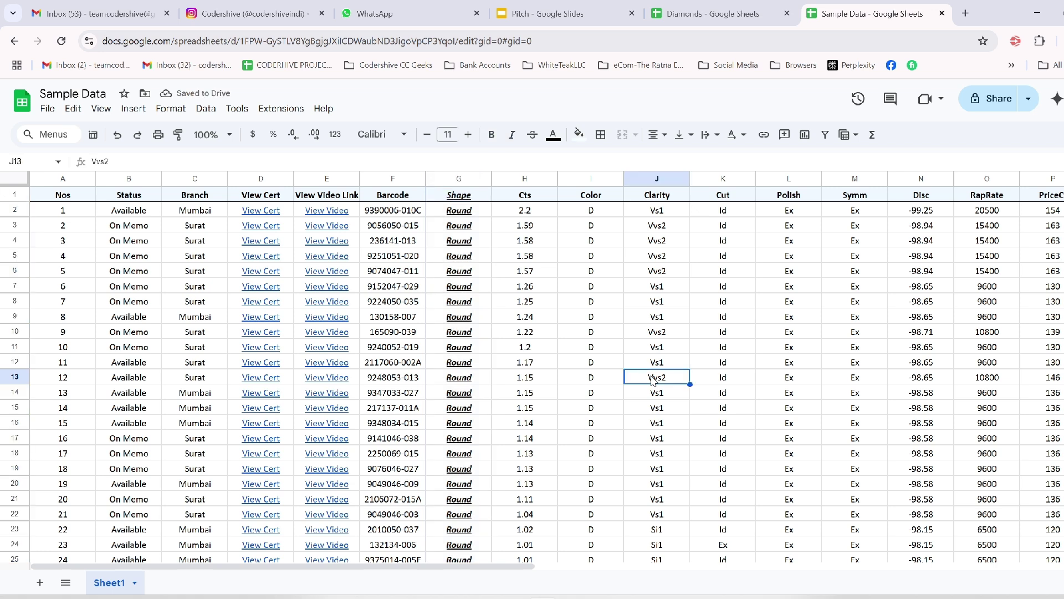
key("Down")
key("Left")
key("Down")
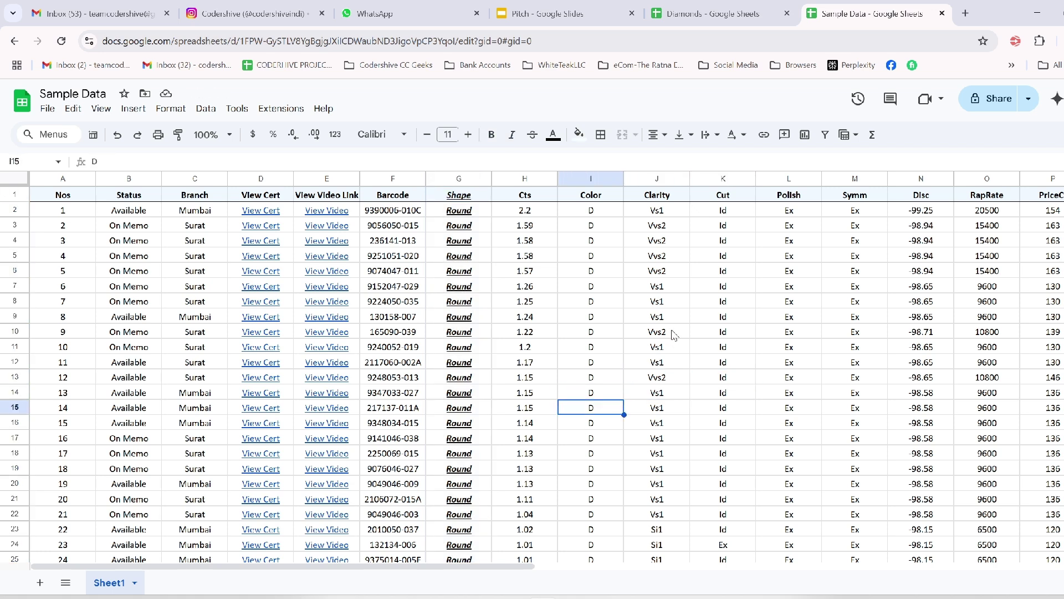
key("ctrl+u")
key("Right")
key("ctrl+i")
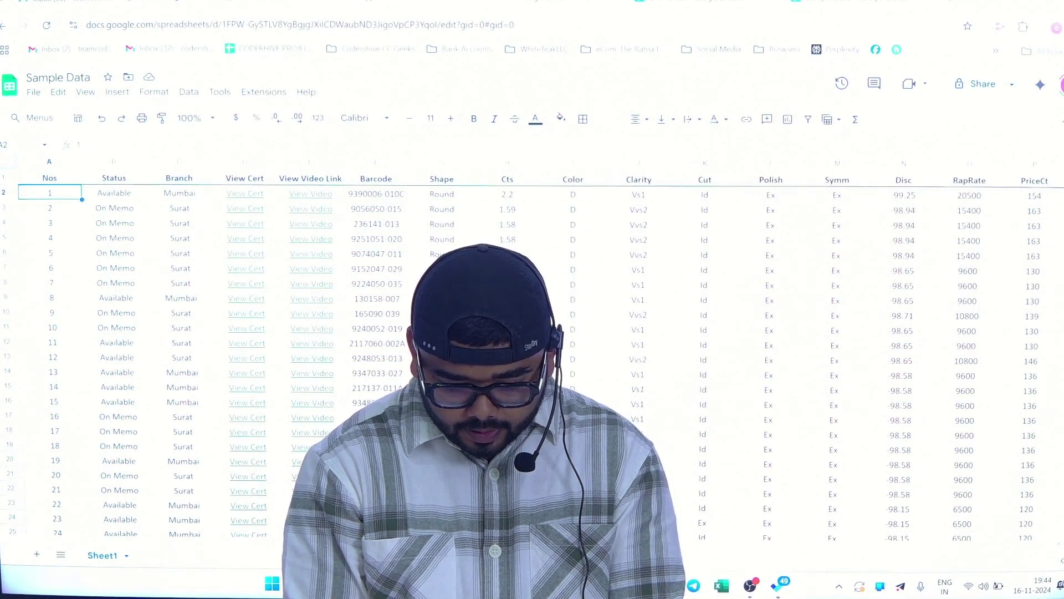
Step: Enlarge the spreadsheet page by setting the browser zoom to 175%
left_click(389, 332)
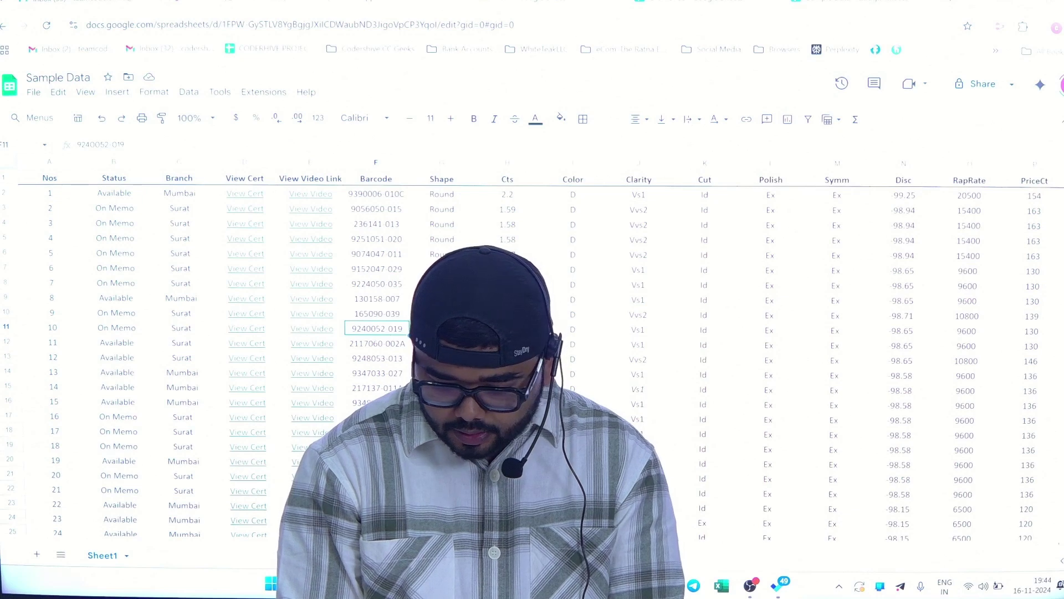
left_click(1063, 28)
left_click(1042, 322)
left_click(1041, 322)
left_click(1041, 322)
left_click(1042, 322)
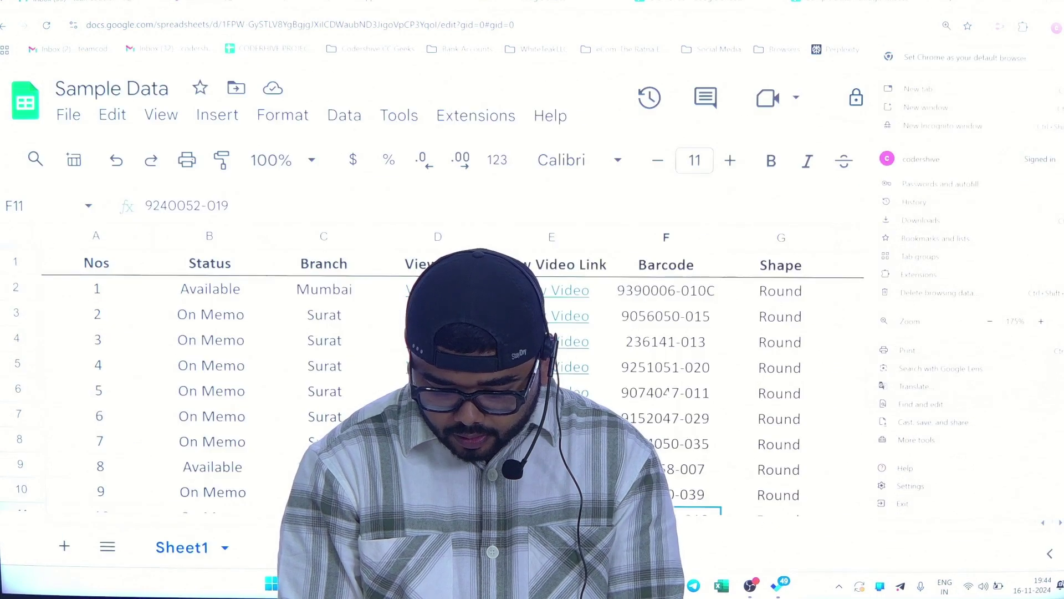
Step: Add a top border and a right border to cell F5 in the Barcode column
left_click(665, 376)
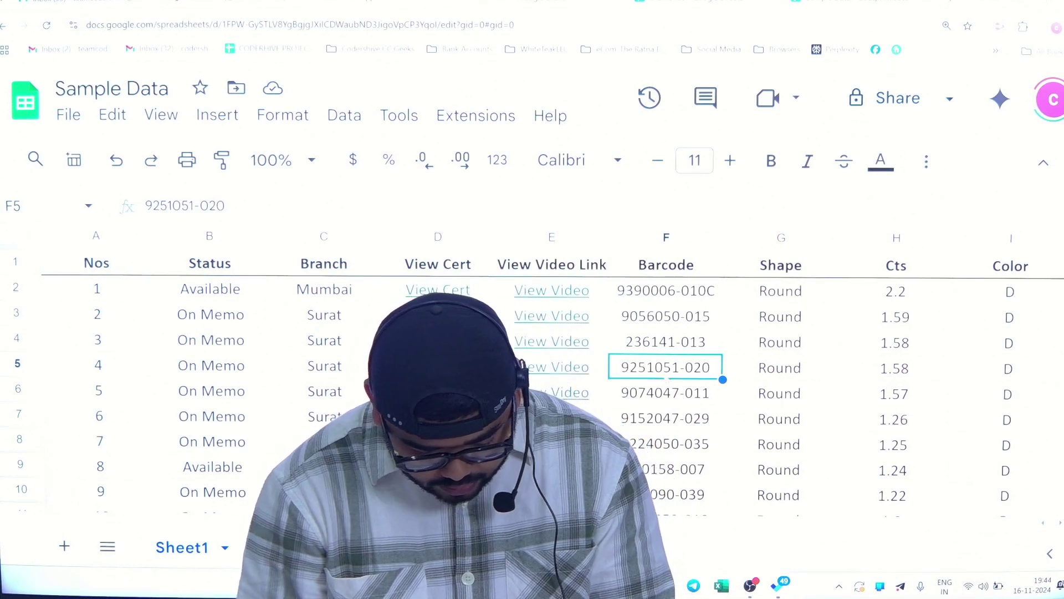
key("ctrl+s")
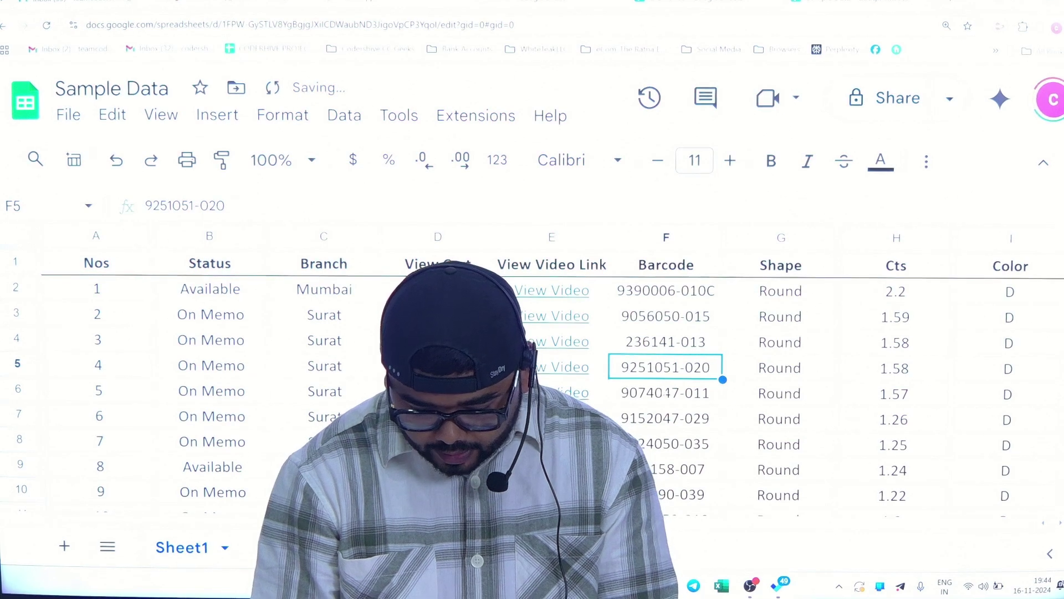
left_click(667, 393)
left_click(658, 374)
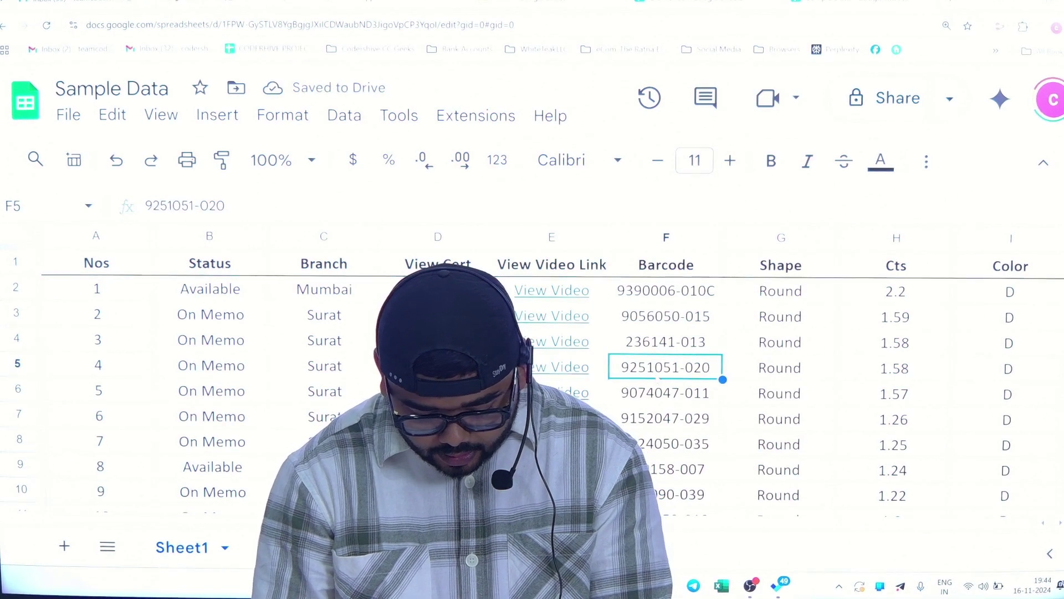
key("alt+shift+2")
left_click(661, 399)
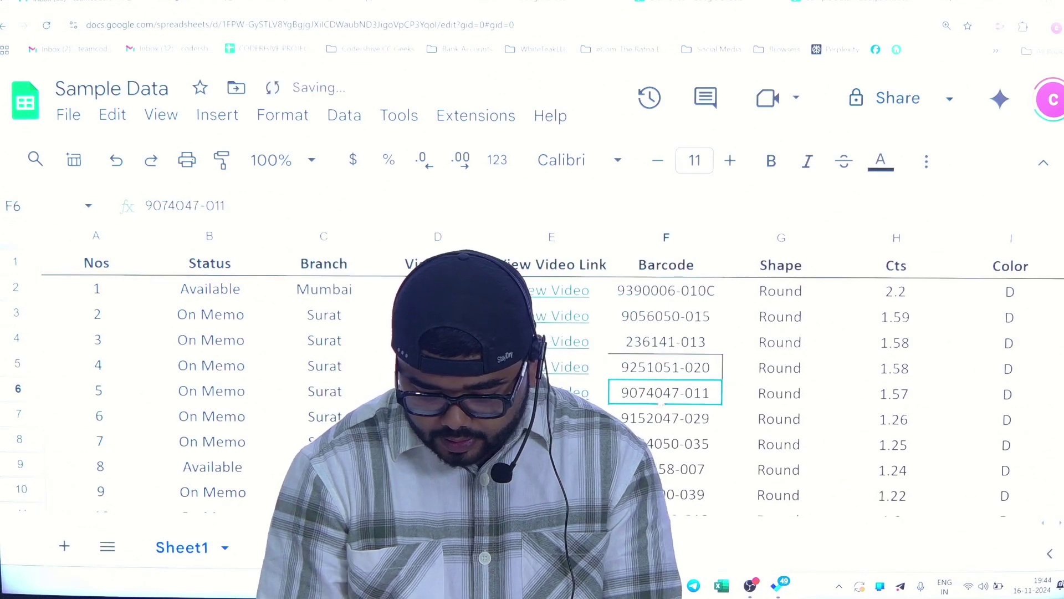
Step: Add a bottom border and a left border to cell F5 in the Barcode column
left_click(673, 373)
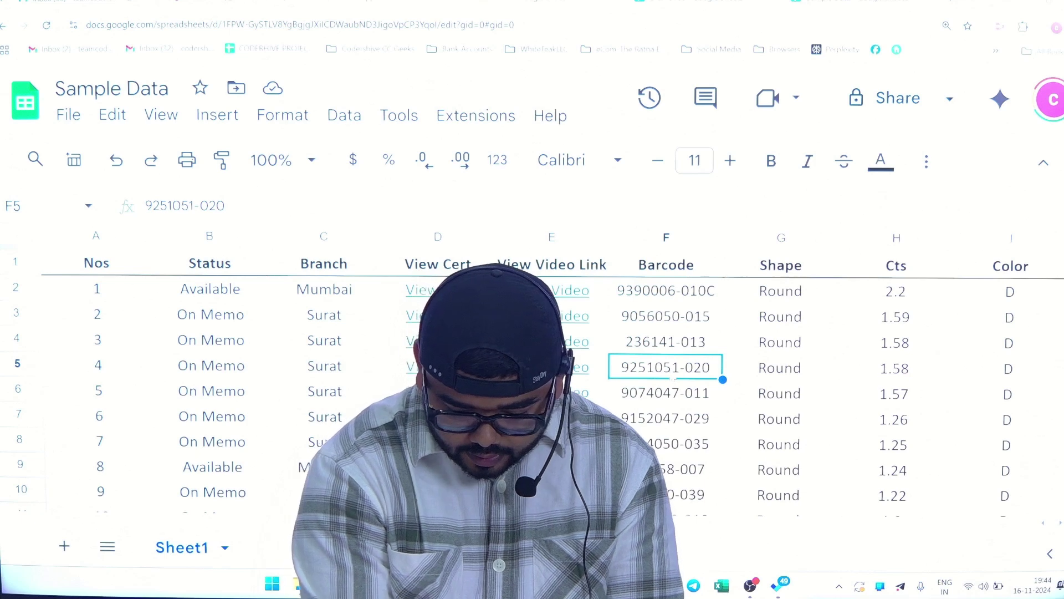
key("alt+shift+3")
left_click(664, 402)
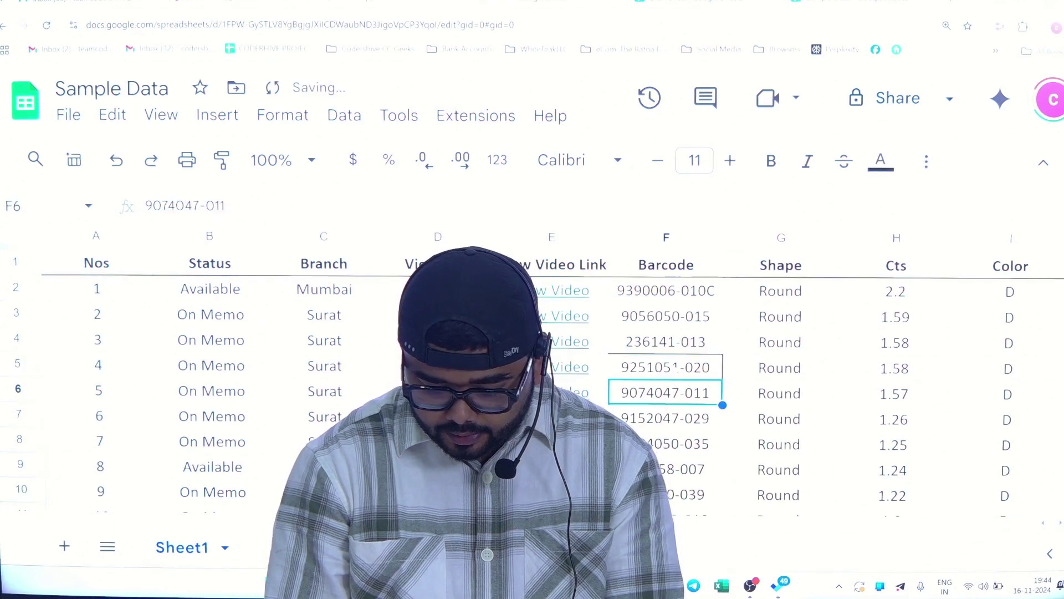
left_click(680, 446)
left_click(682, 375)
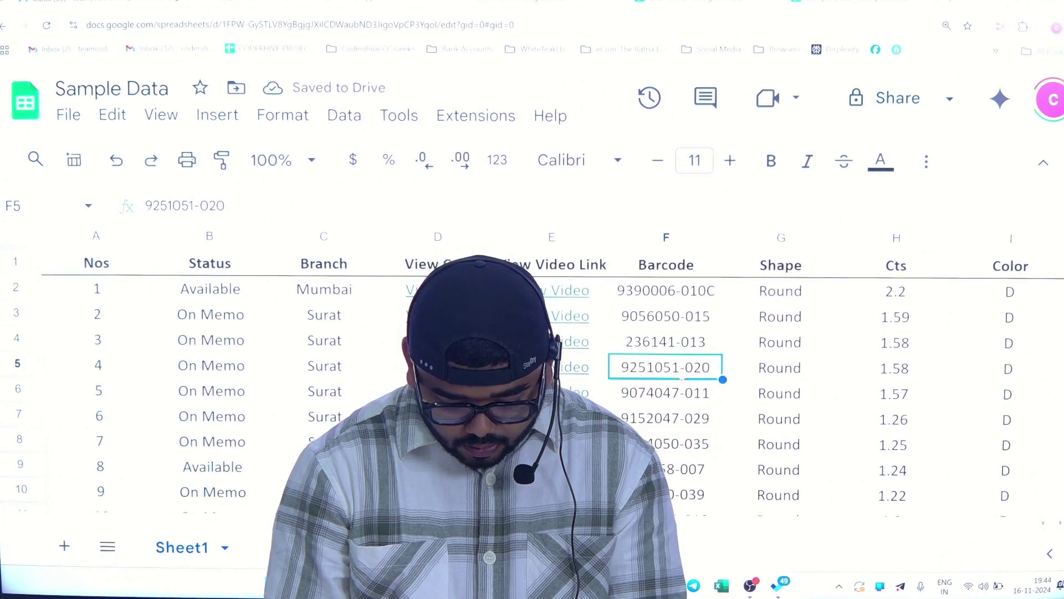
key("alt+shift+4")
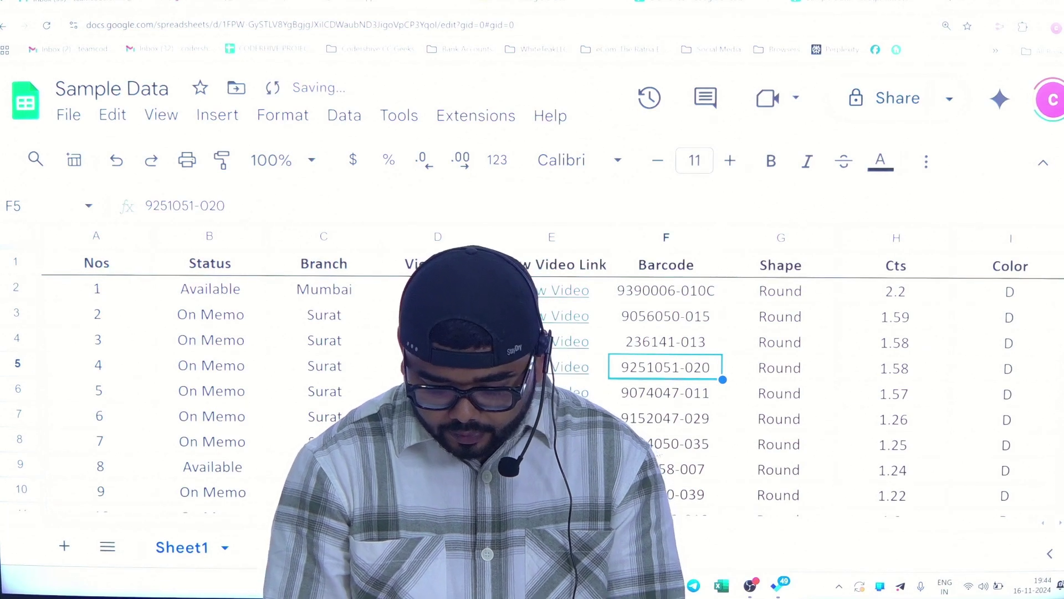
Step: Apply an outer border around cell F8 in the Barcode column
left_click(660, 451)
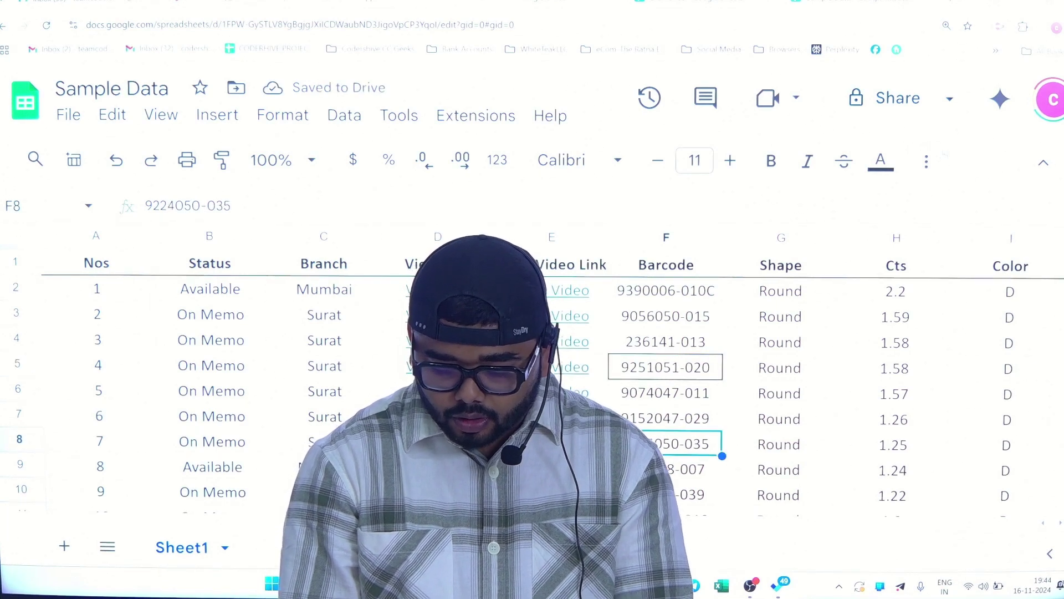
left_click(927, 172)
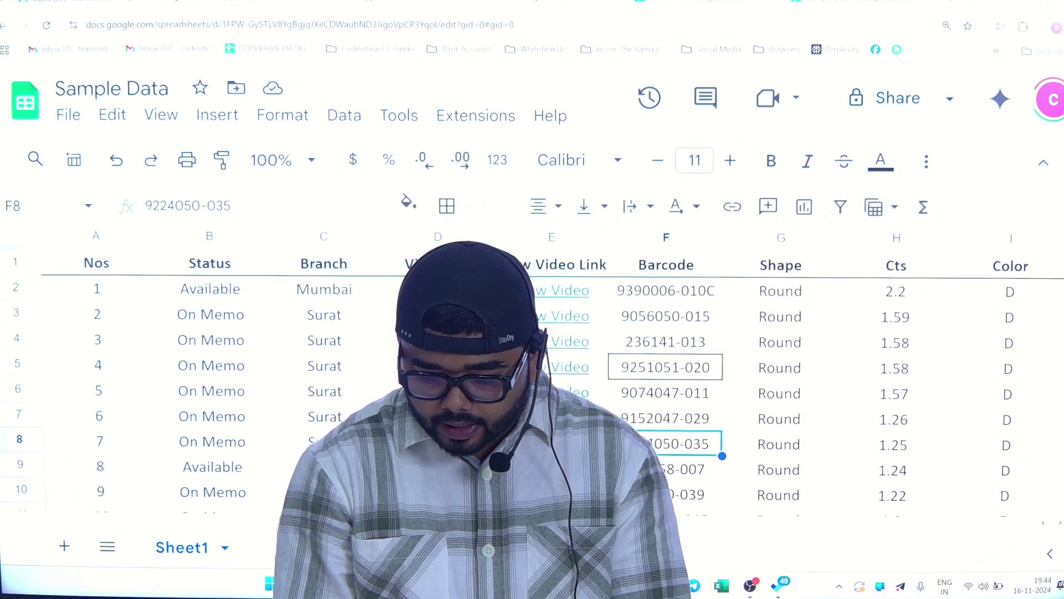
left_click(447, 207)
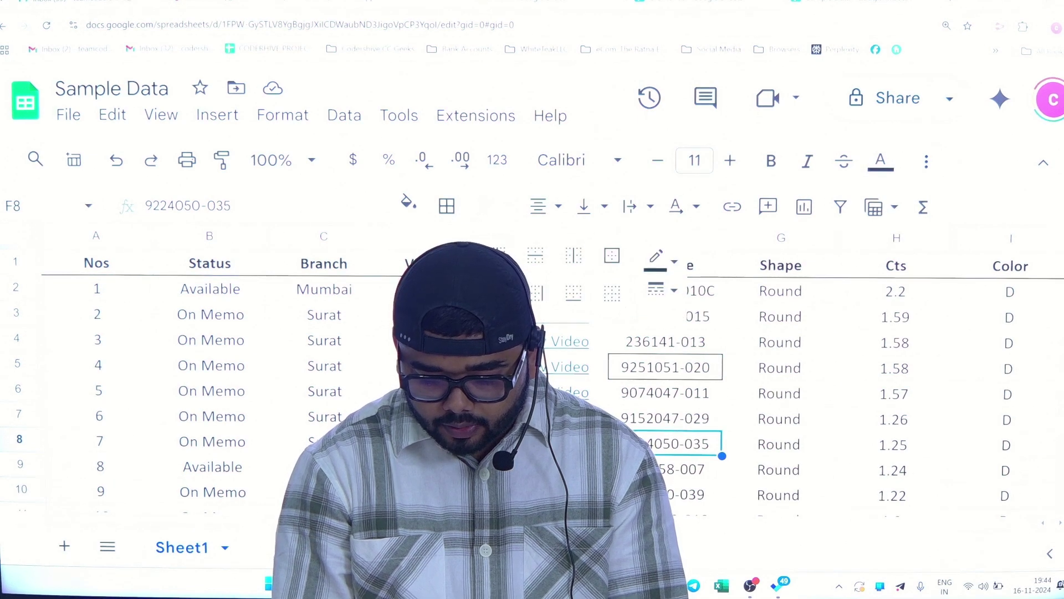
left_click(614, 257)
left_click(755, 450)
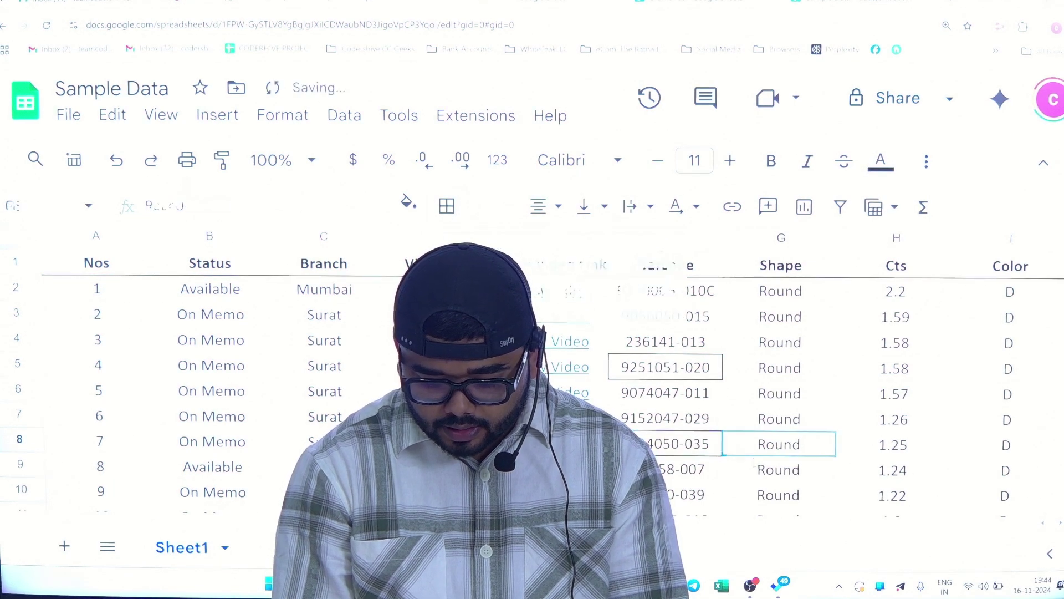
left_click(672, 419)
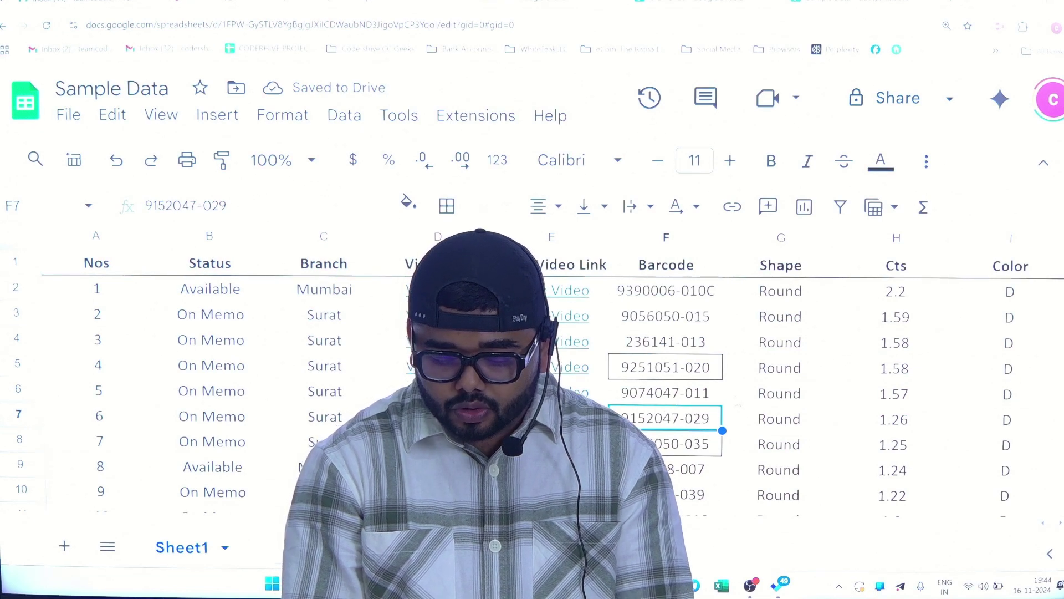
Step: Add a bottom border to the range G14:G20 in the Shape column
scroll(777, 388, "down", 3)
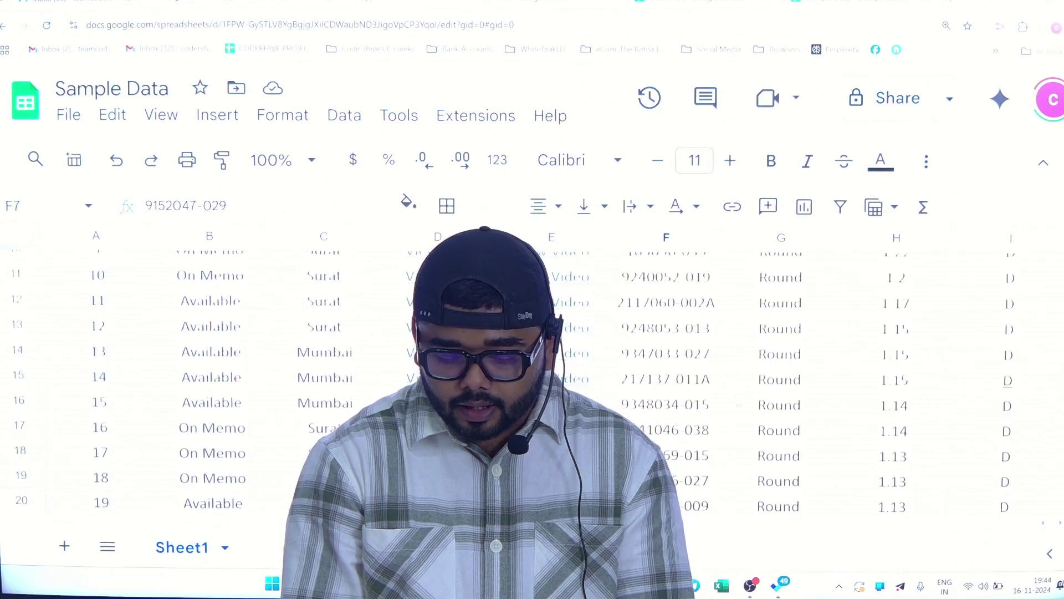
scroll(776, 388, "down", 1)
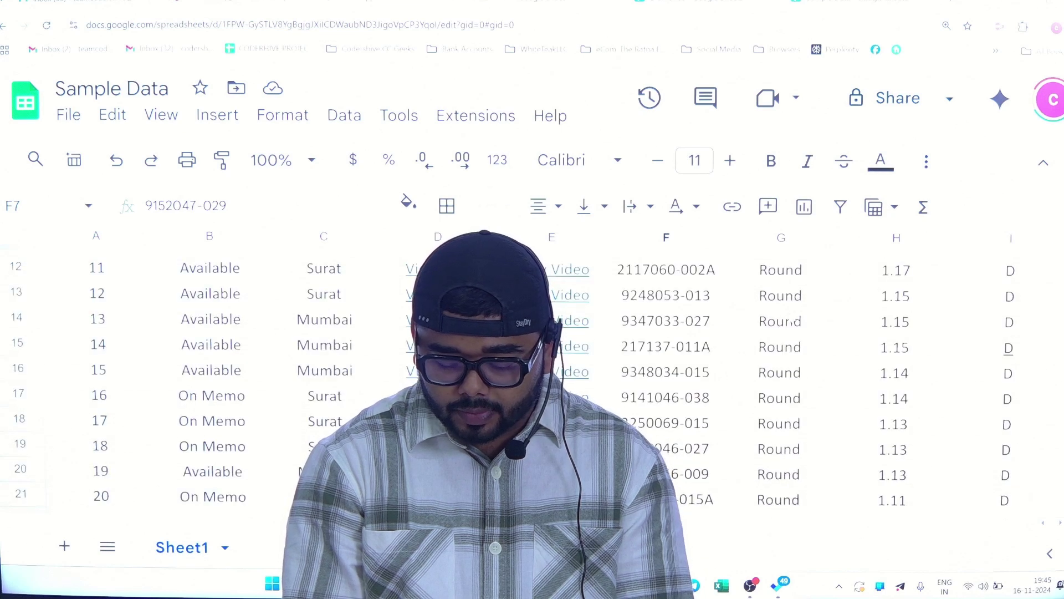
left_click_drag(793, 321, 810, 474)
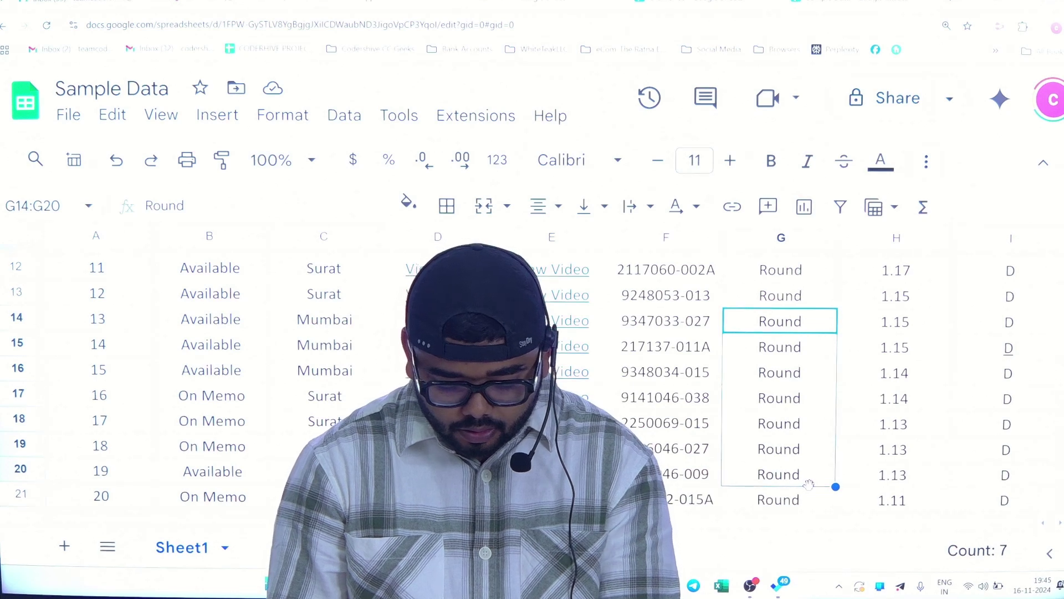
key("alt+shift+3")
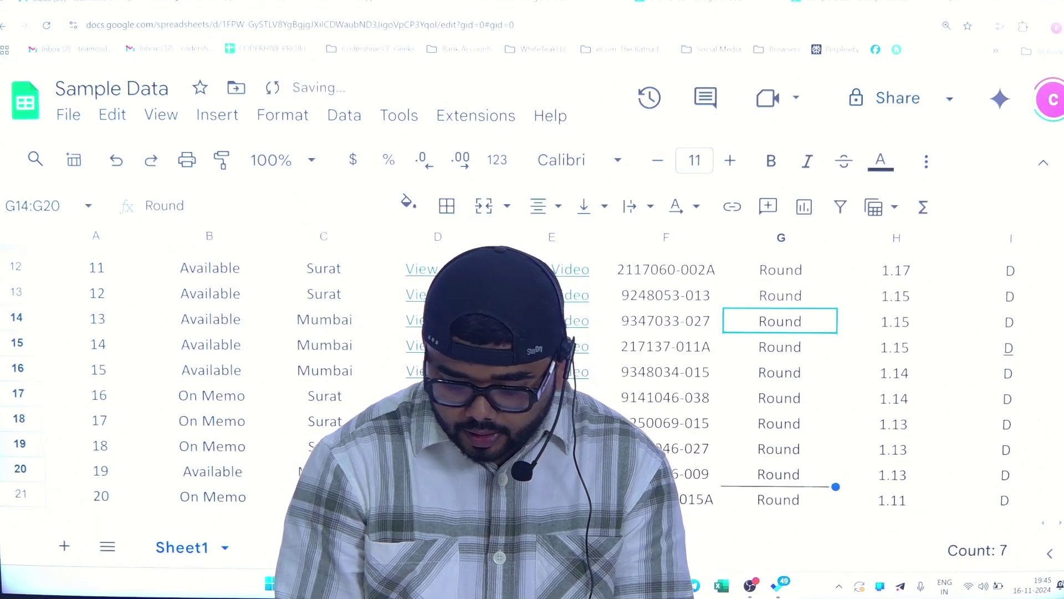
left_click(887, 425)
Step: Add a bottom border across the entire row 20
scroll(554, 377, "down", 1)
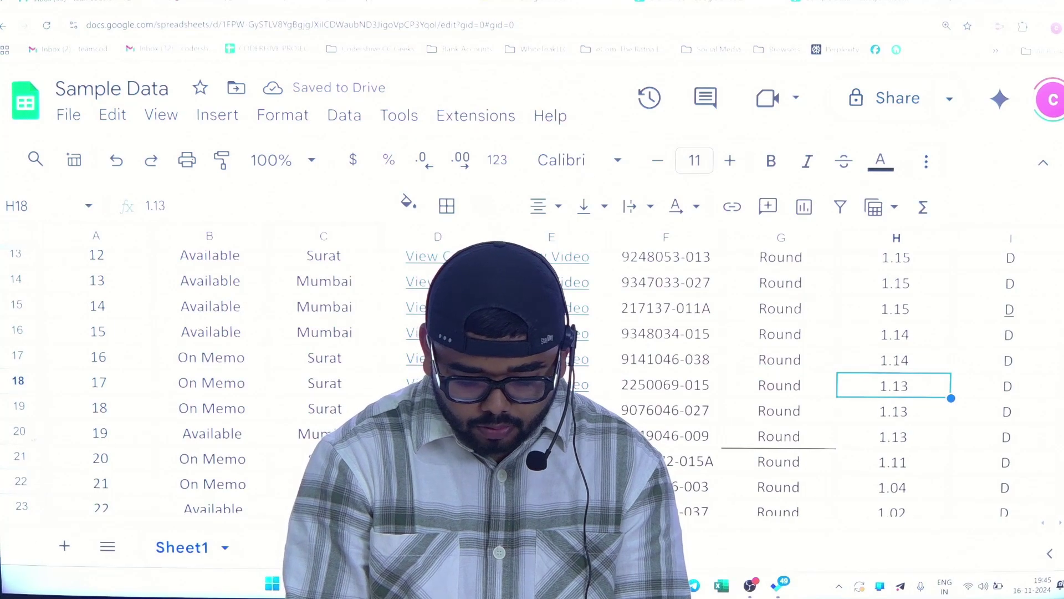
left_click(22, 430)
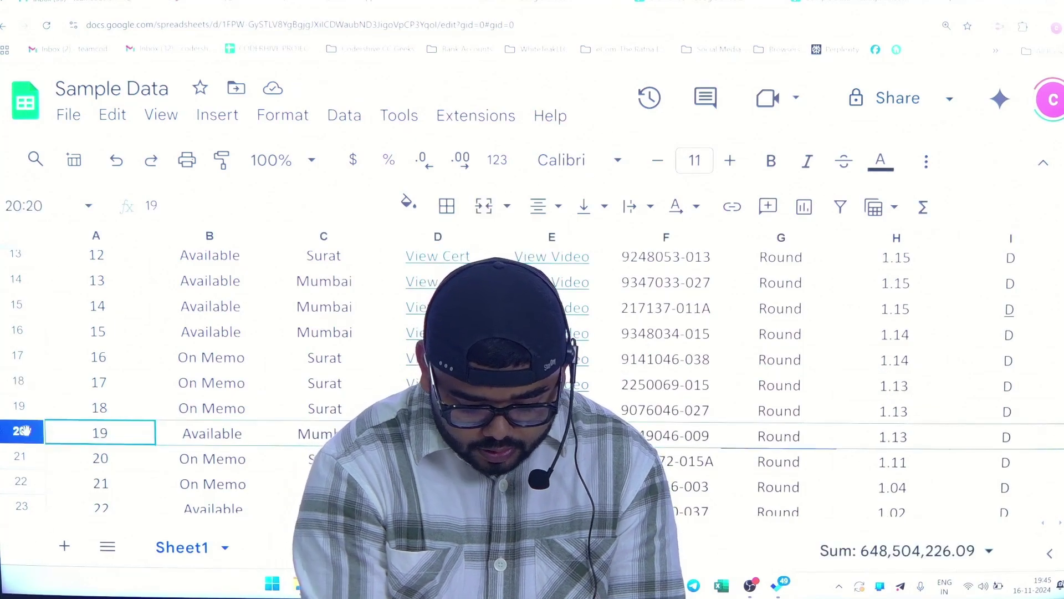
key("alt+shift+3")
left_click(324, 383)
scroll(325, 383, "down", 2)
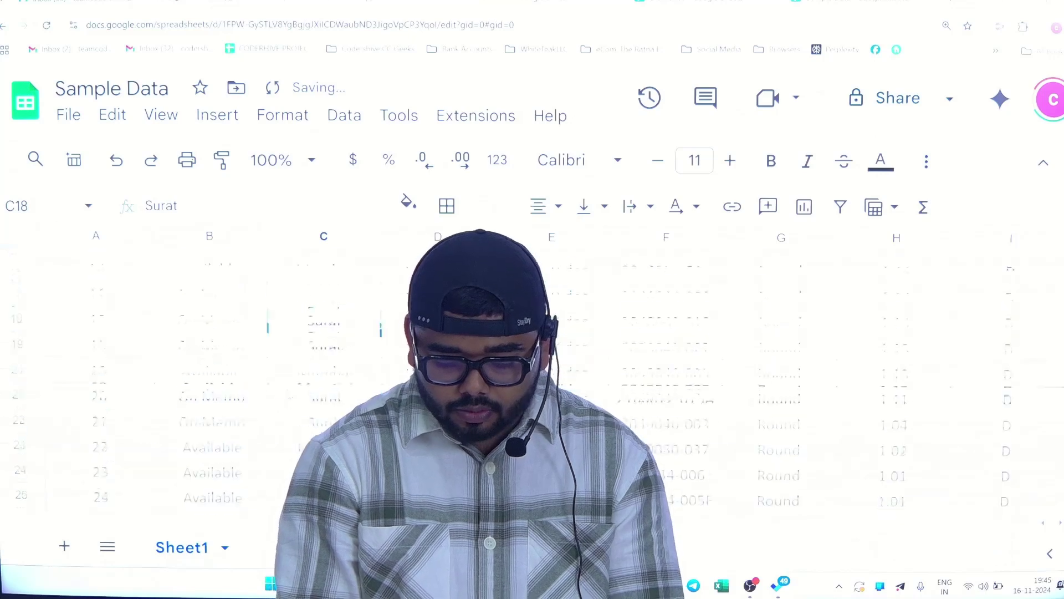
scroll(532, 355, "down", 1)
scroll(532, 355, "up", 1)
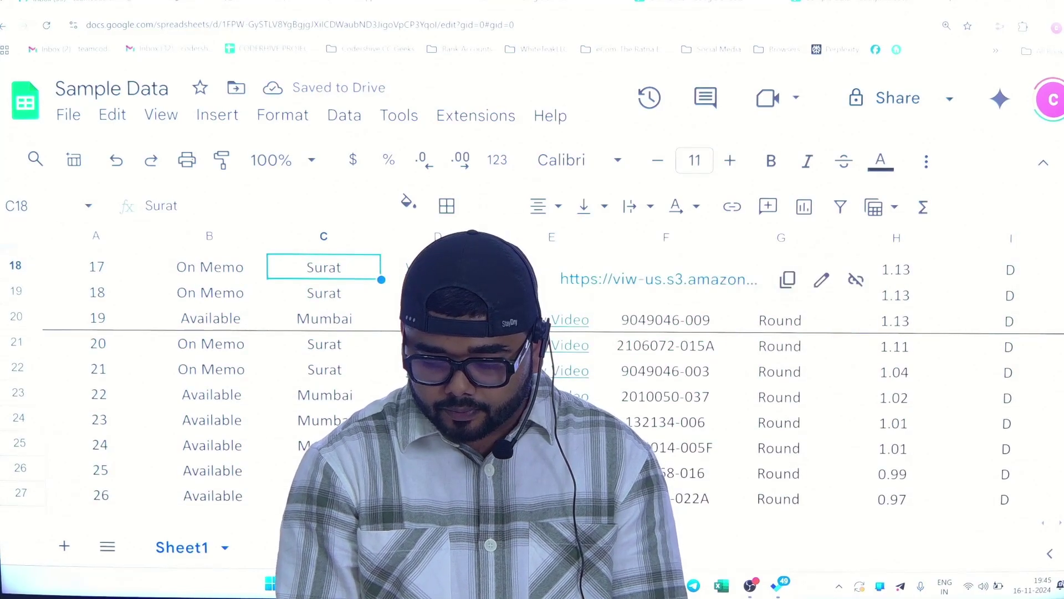
Step: Reduce the browser zoom by three levels so that more columns and rows fit on the page
left_click(1063, 28)
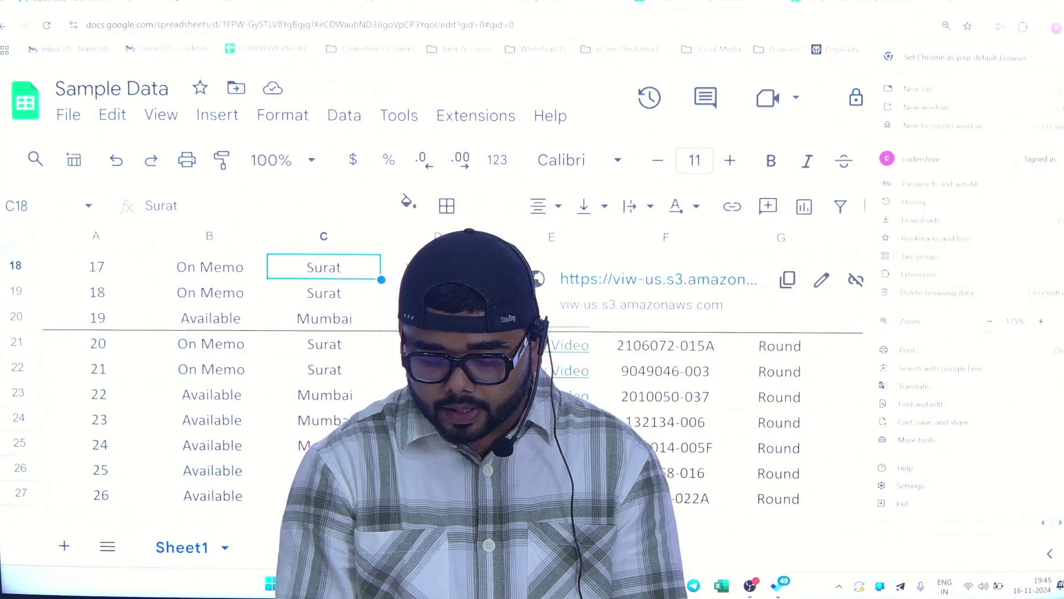
left_click(991, 322)
left_click(990, 322)
left_click(990, 322)
left_click(663, 339)
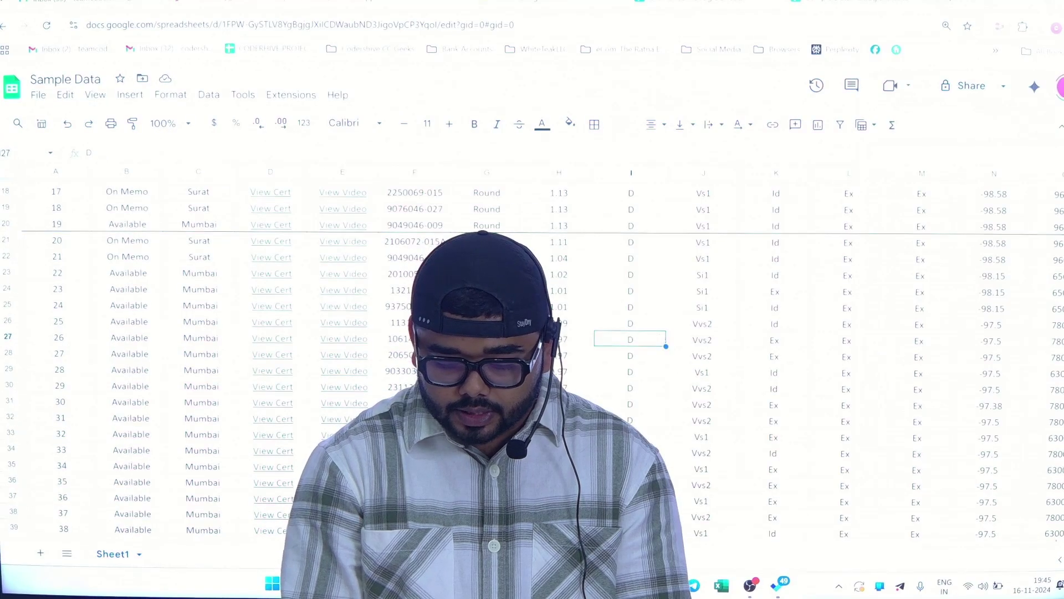
Step: Add right and left borders along the entire Clarity column
scroll(532, 355, "up", 6)
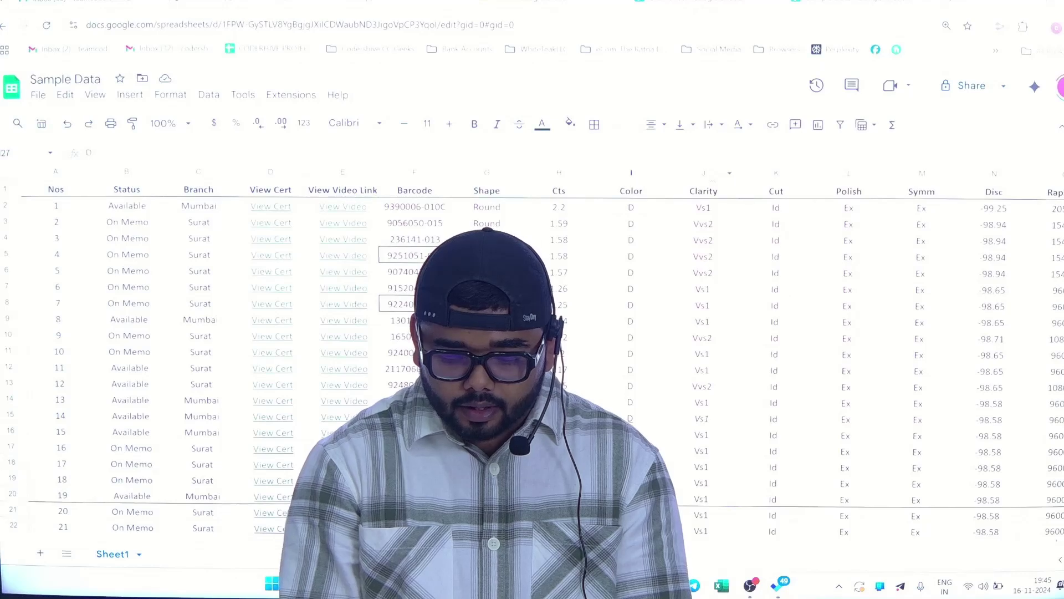
left_click(704, 172)
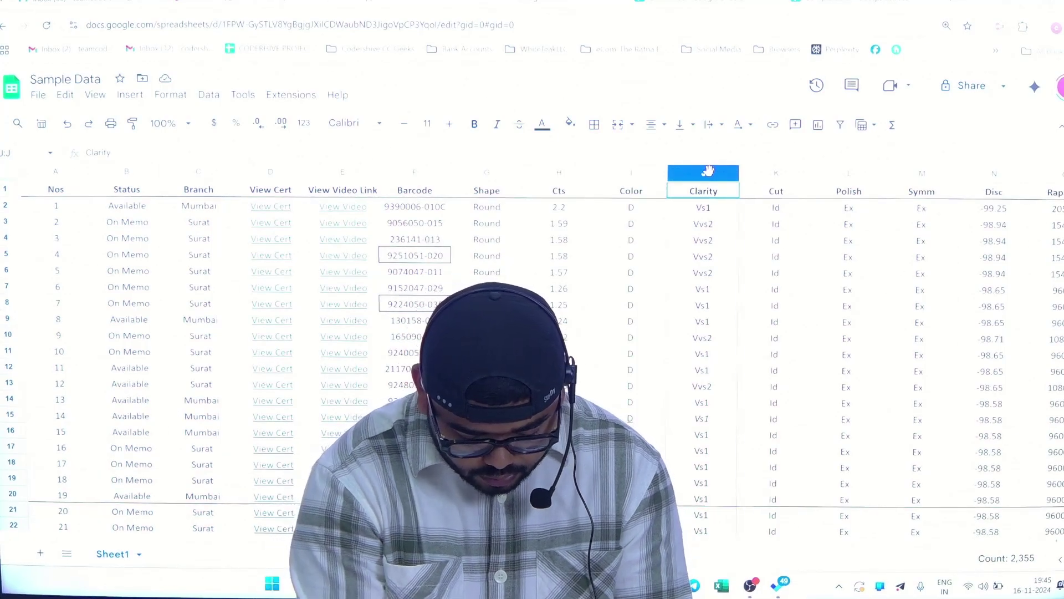
key("alt+shift+2")
key("alt+shift+4")
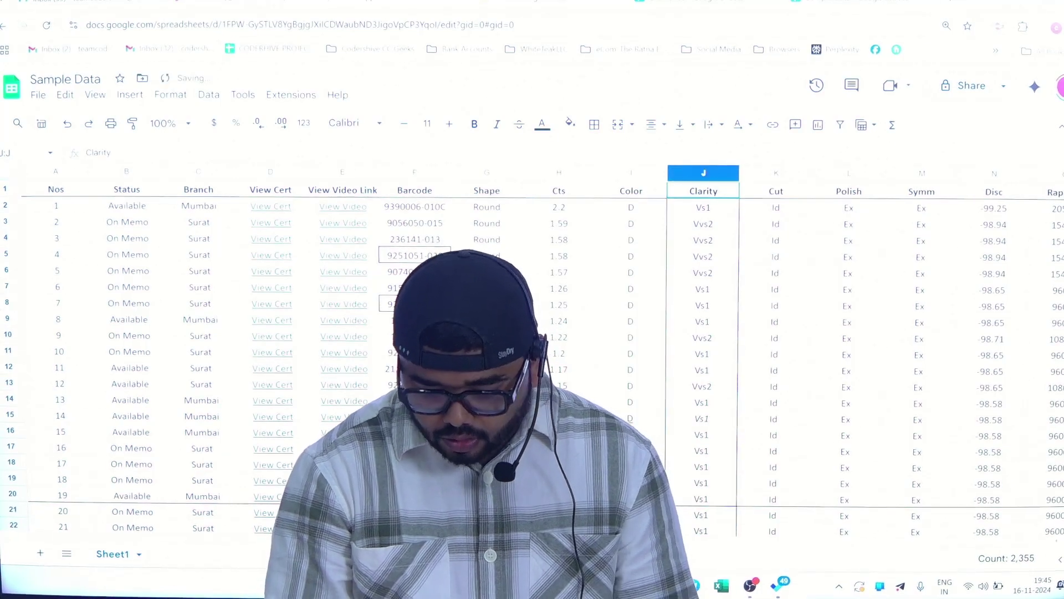
left_click(726, 268)
left_click(795, 292)
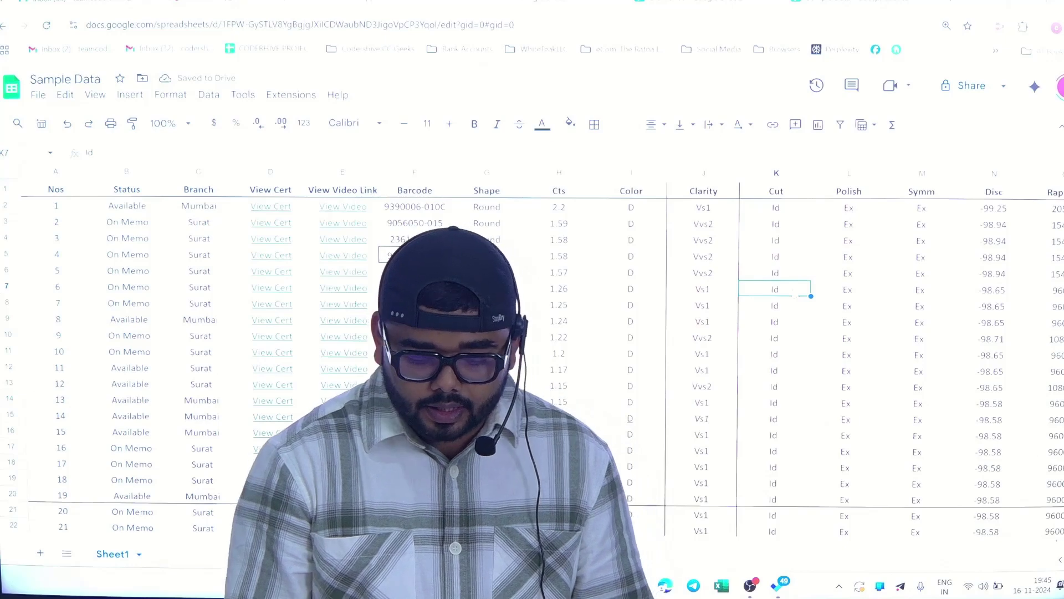